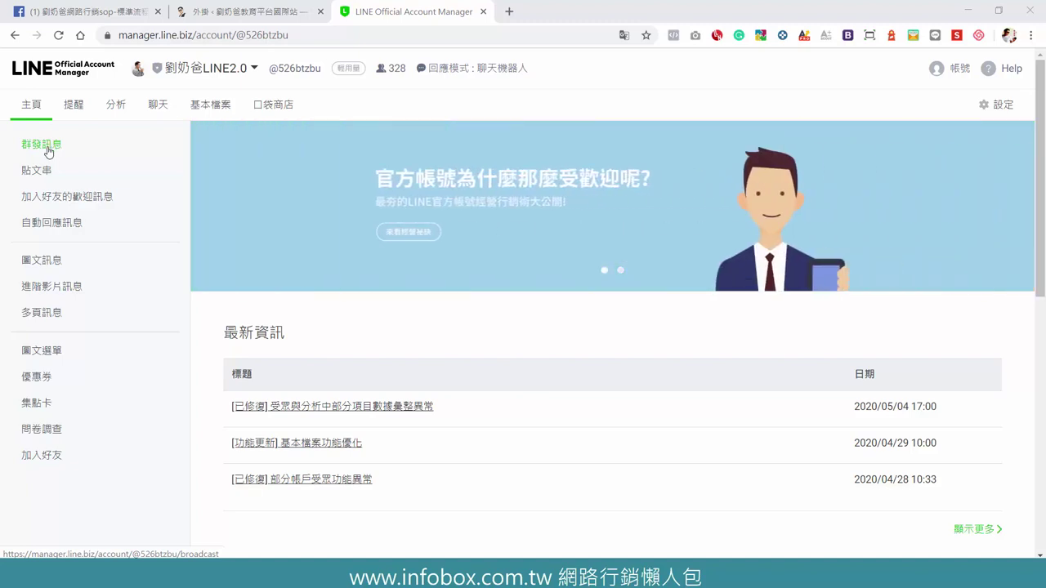
- Open the audience list (受眾) of the broadcast messages
left_click(49, 152)
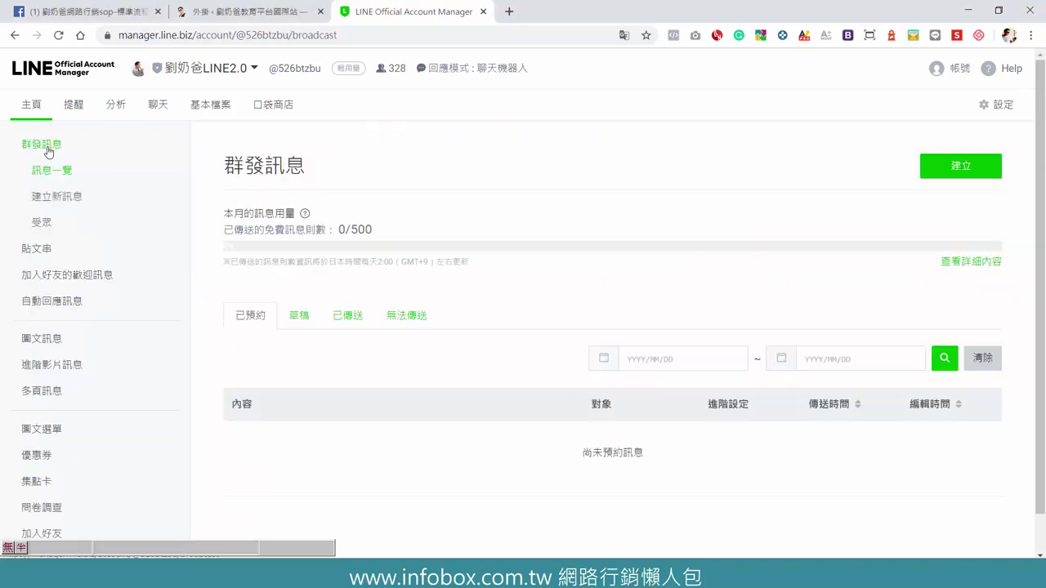
left_click(44, 232)
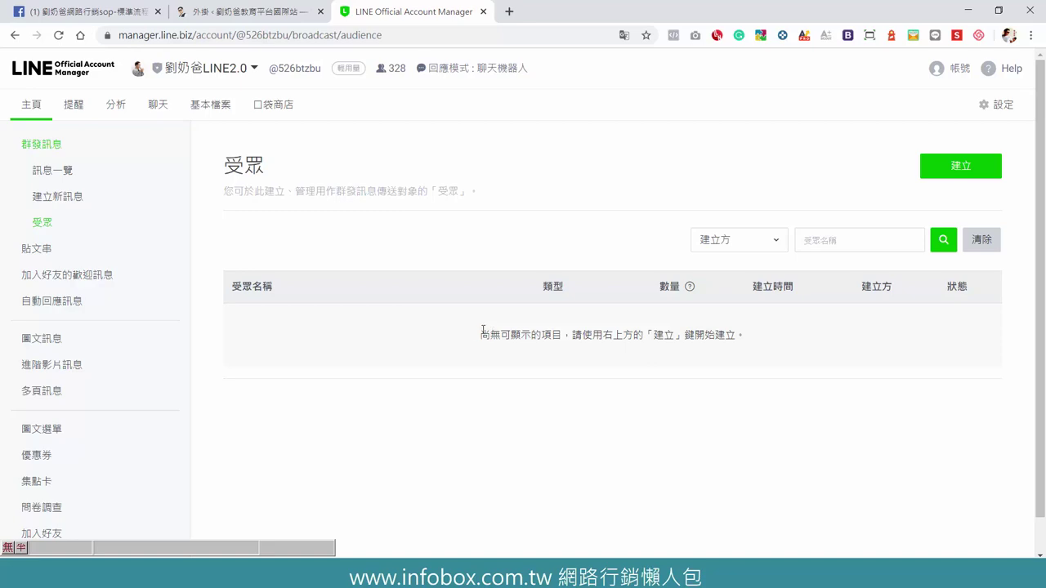
- Change the account's response mode to 聊天 (chat) in the response settings
left_click(158, 106)
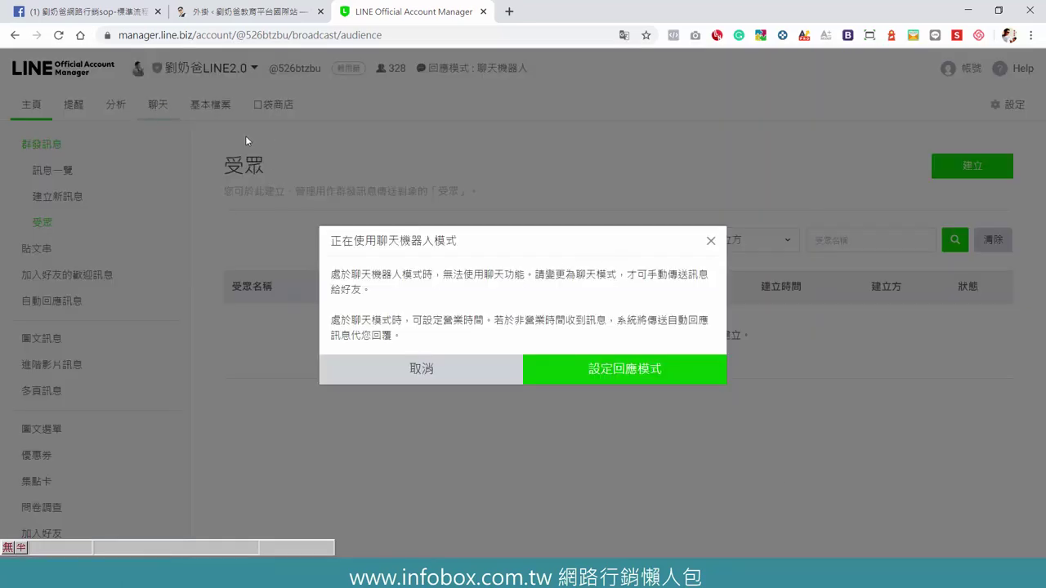
left_click(623, 380)
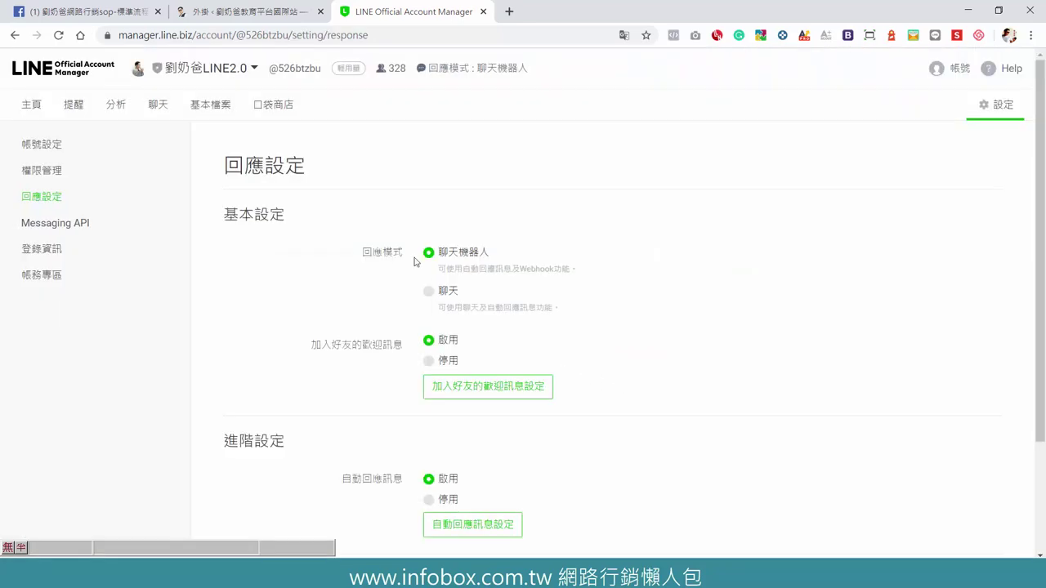
left_click(429, 291)
left_click(591, 353)
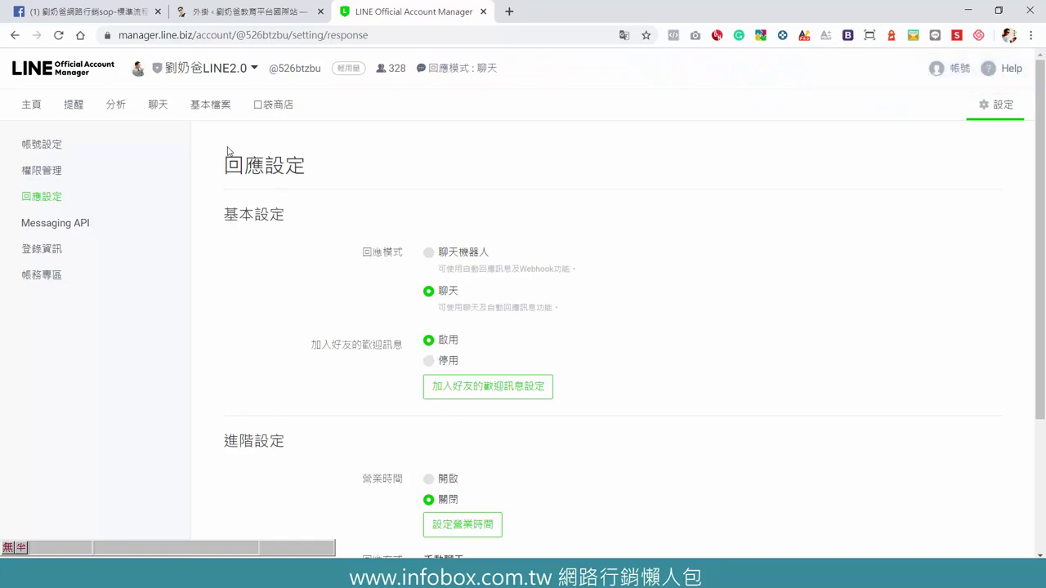
- Open the account's chats, look over the conversation list and view the most recent conversation
left_click(158, 106)
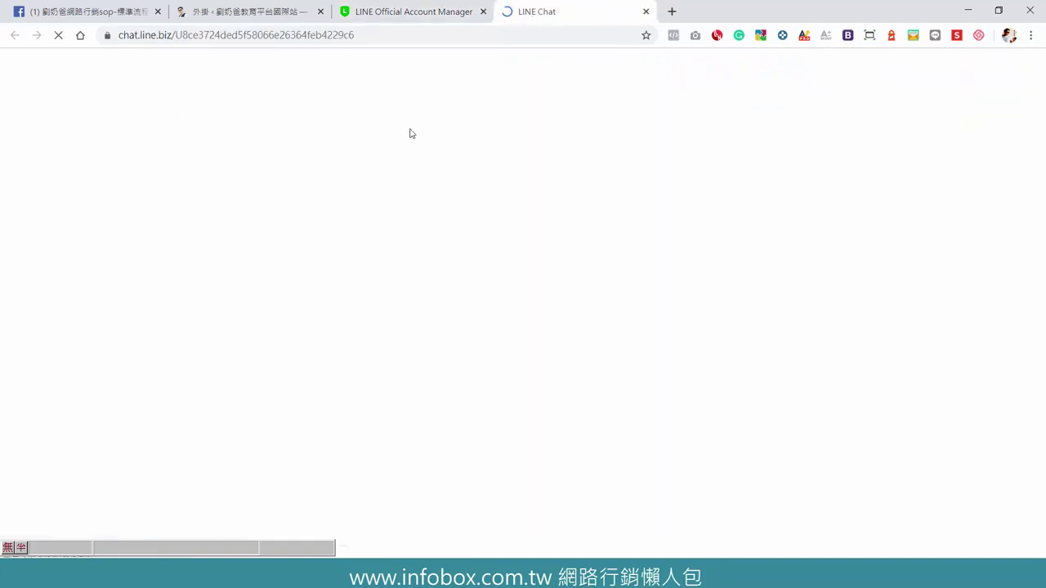
left_click(643, 62)
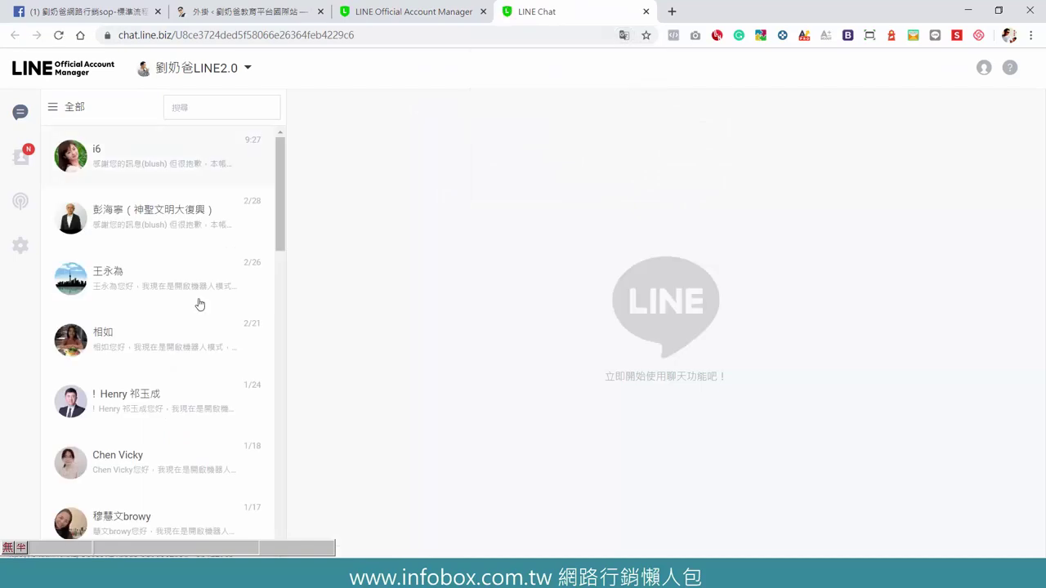
scroll(287, 277, "down", 2)
scroll(287, 276, "up", 2)
left_click(149, 163)
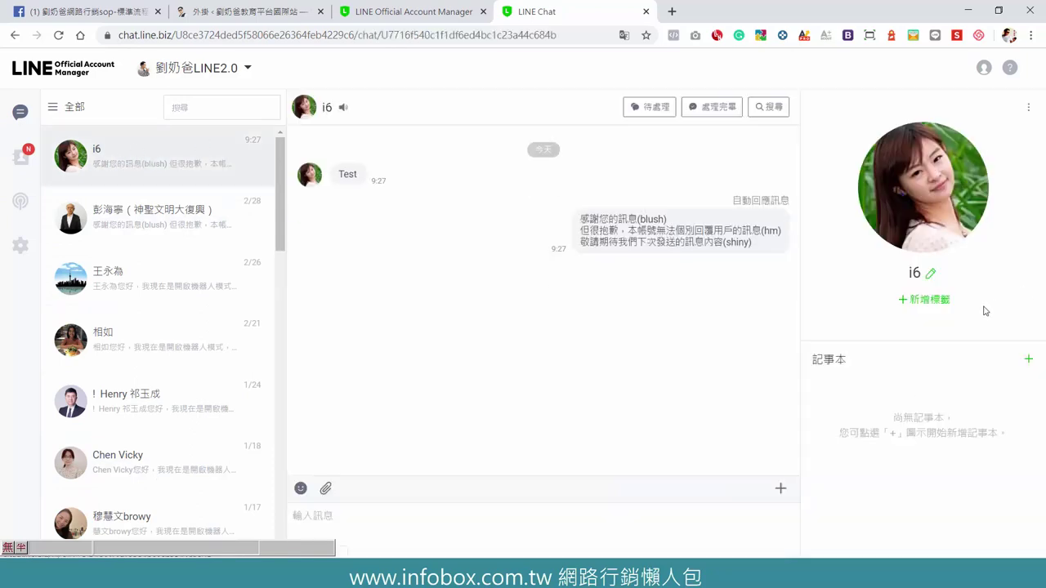
left_click(927, 301)
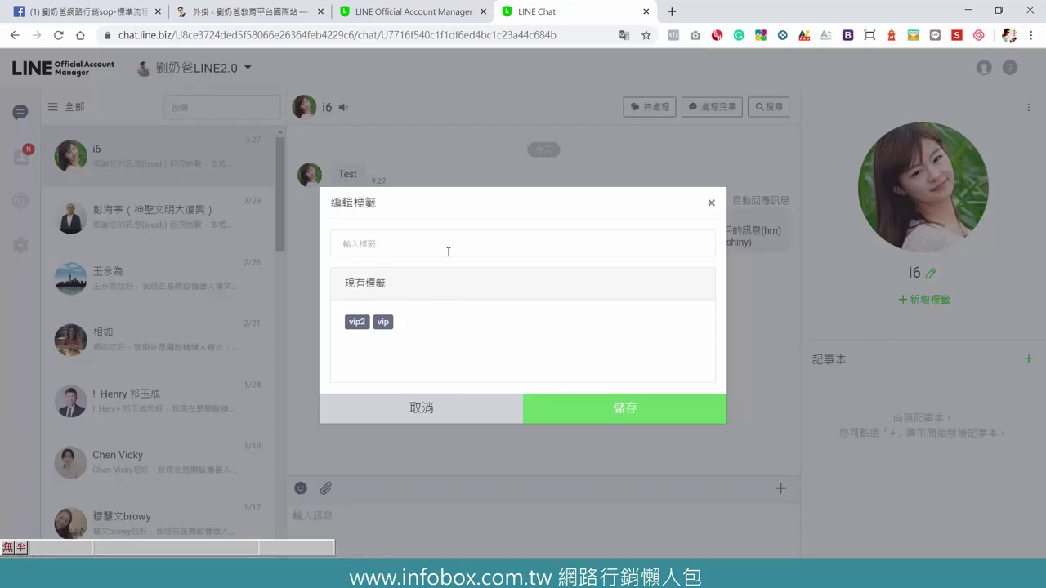
left_click(353, 325)
left_click(358, 326)
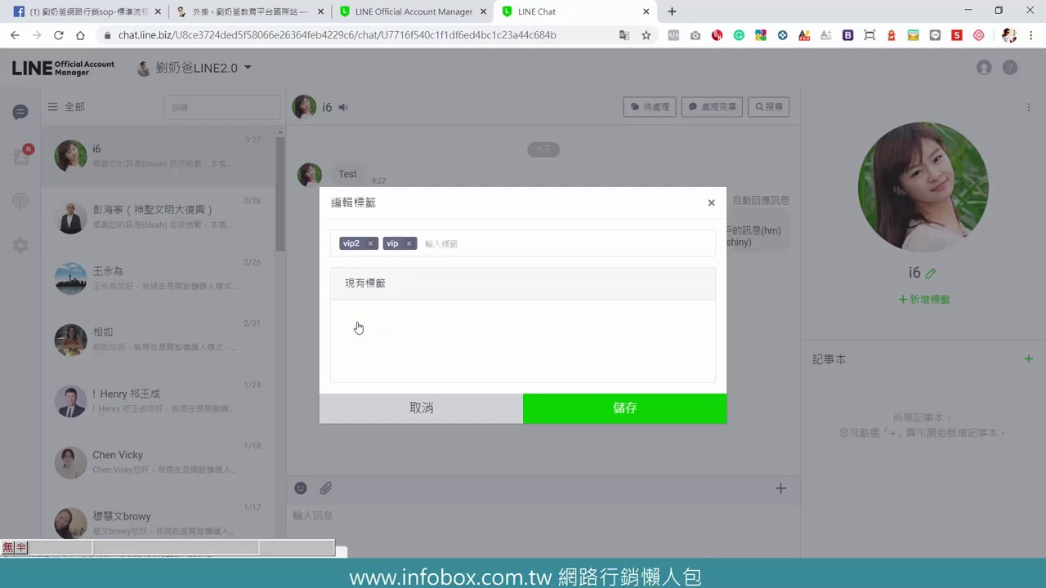
left_click(370, 243)
left_click(367, 244)
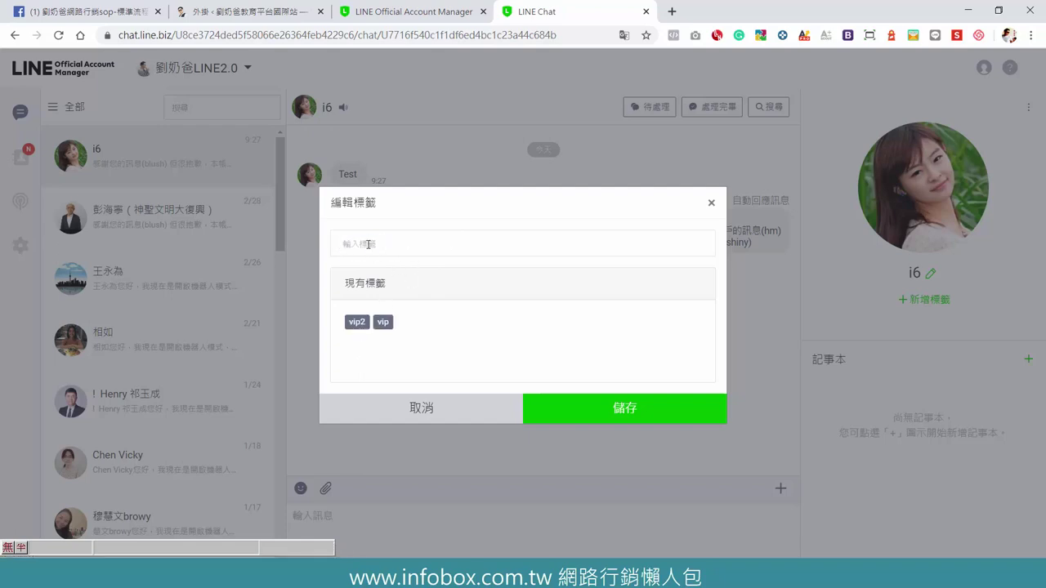
left_click(445, 411)
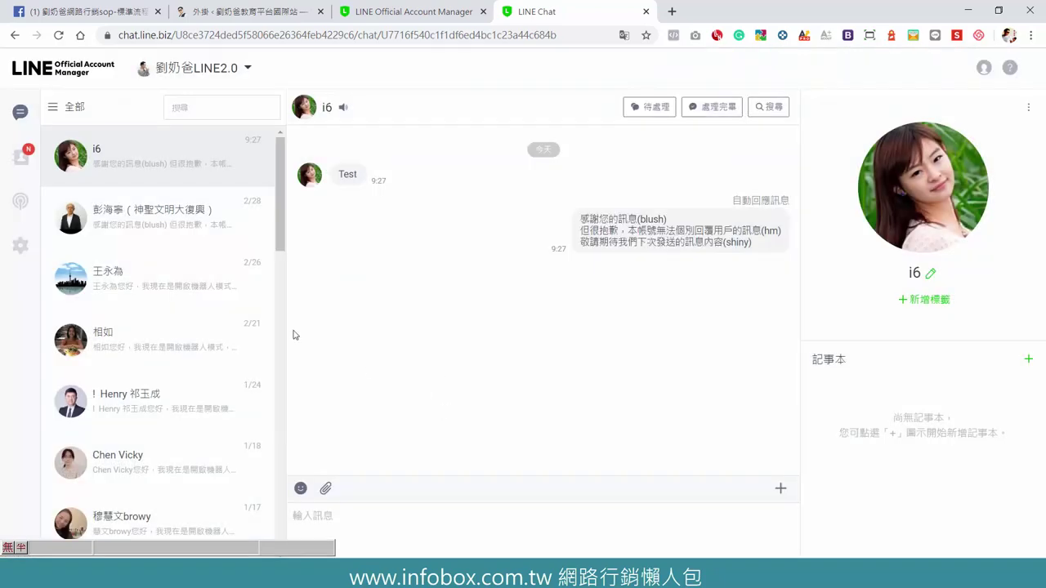
- Create a new chat tag named AAA in the chat settings
left_click(20, 250)
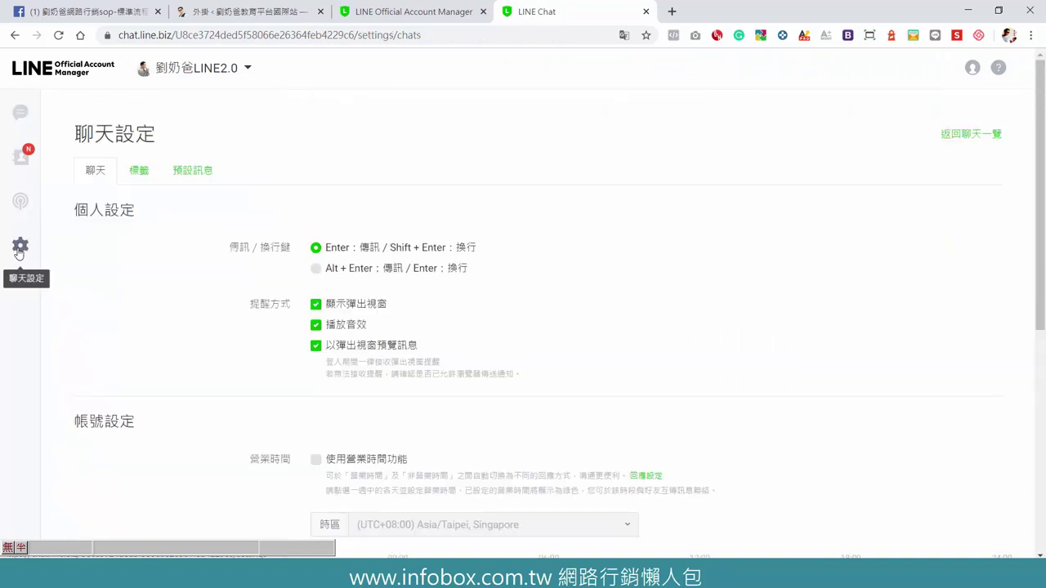
left_click(144, 176)
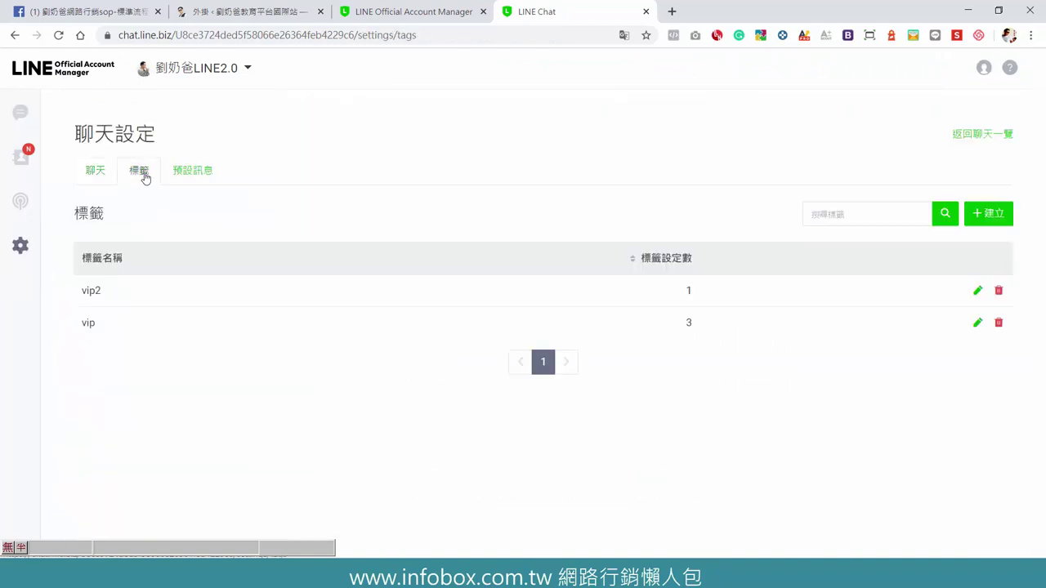
left_click(991, 213)
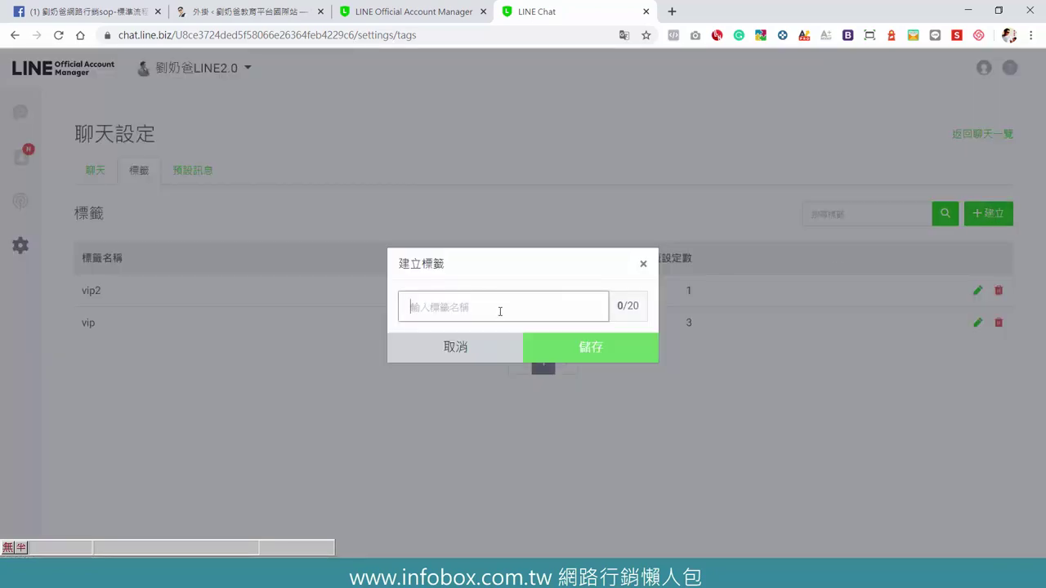
type("A")
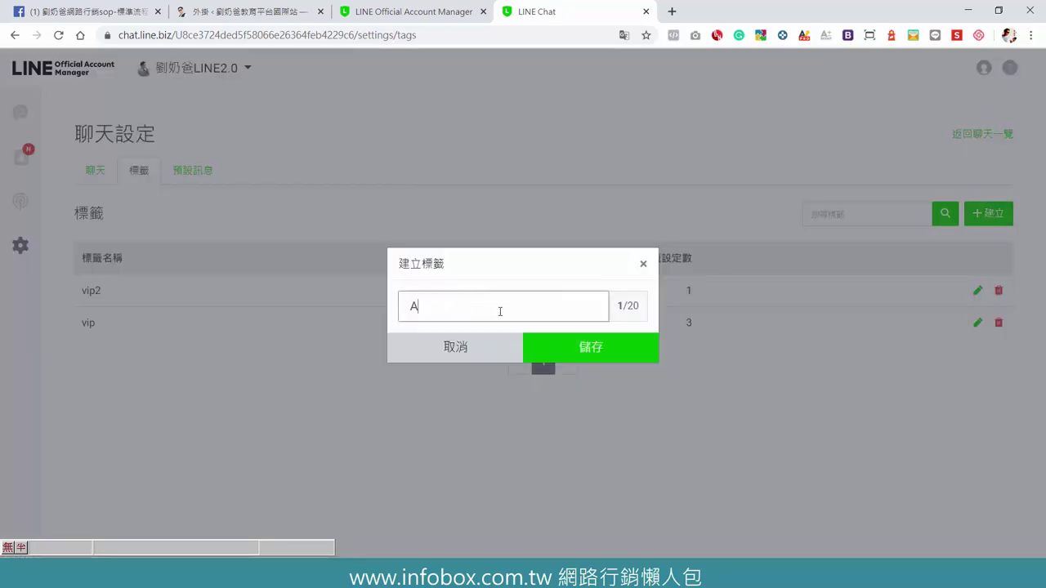
type("AA")
left_click(533, 352)
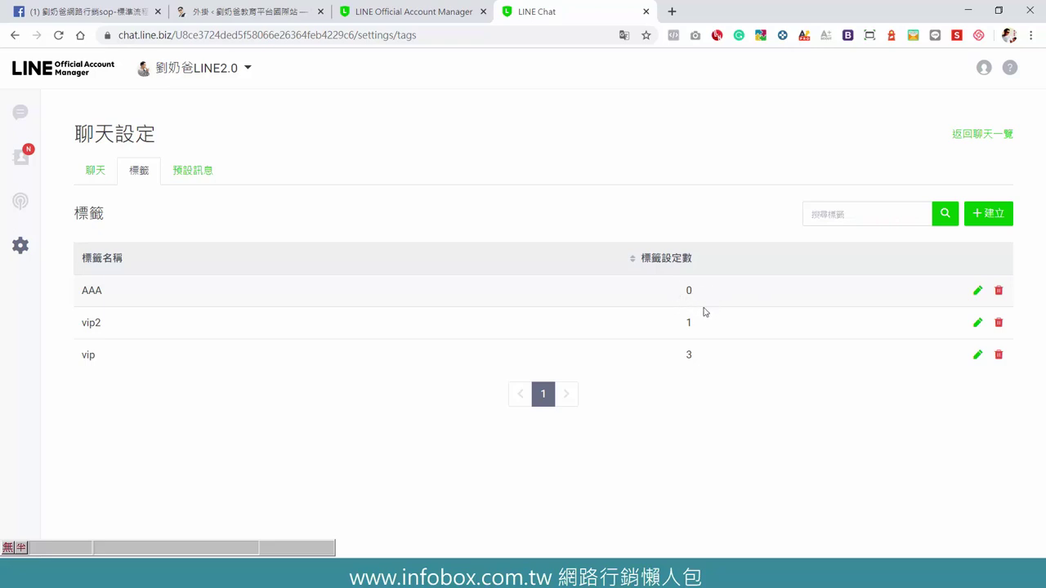
- Assign the AAA tag to the contact of the most recent conversation and save it
left_click(21, 114)
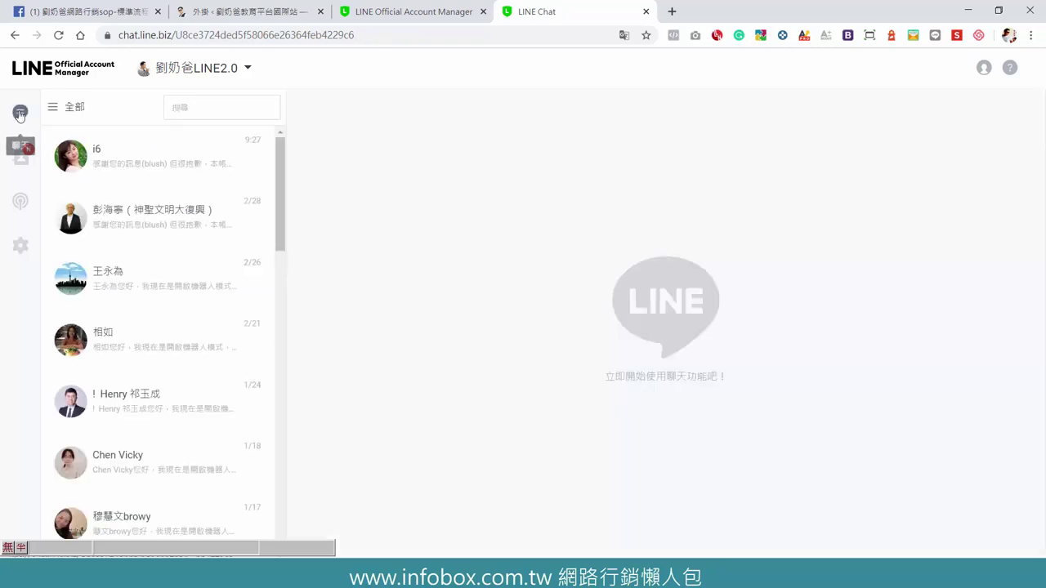
left_click(90, 163)
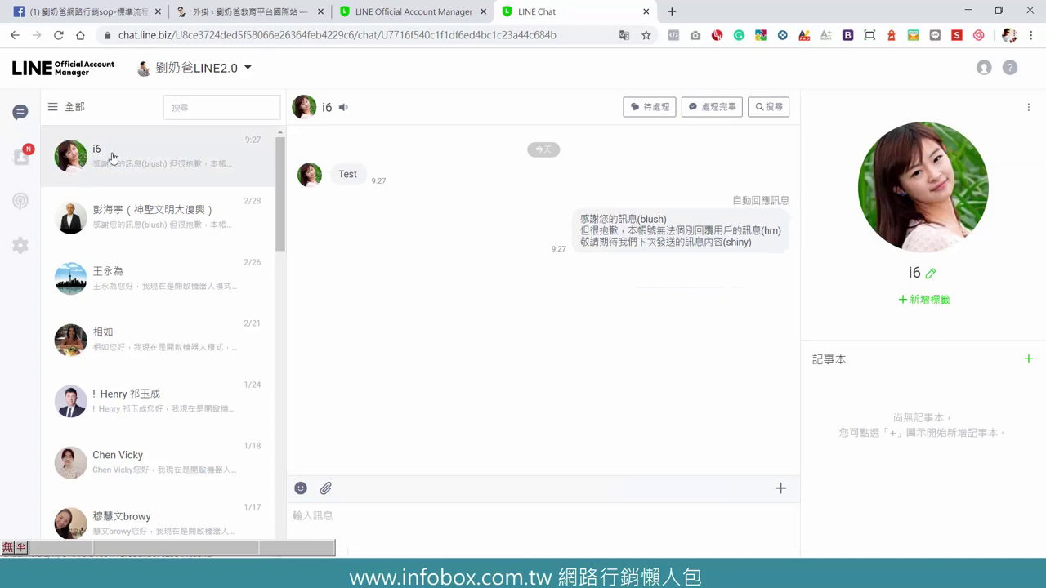
left_click(936, 304)
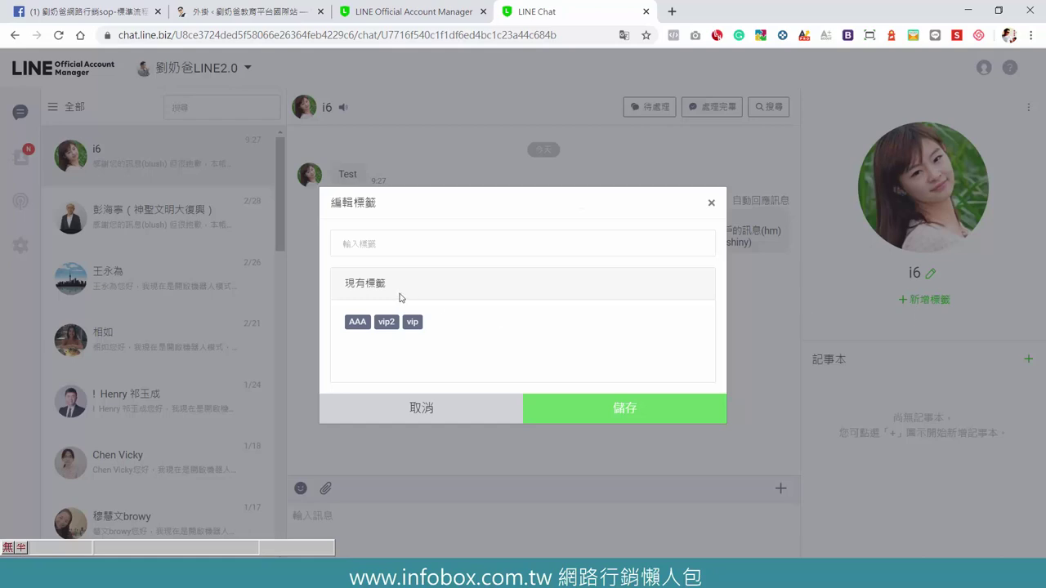
left_click(357, 321)
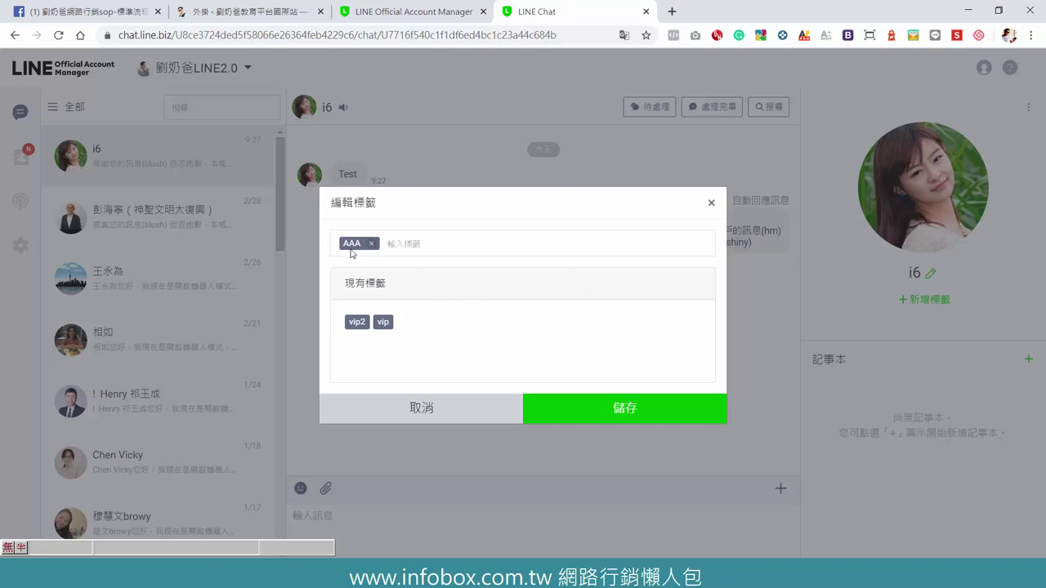
left_click(658, 417)
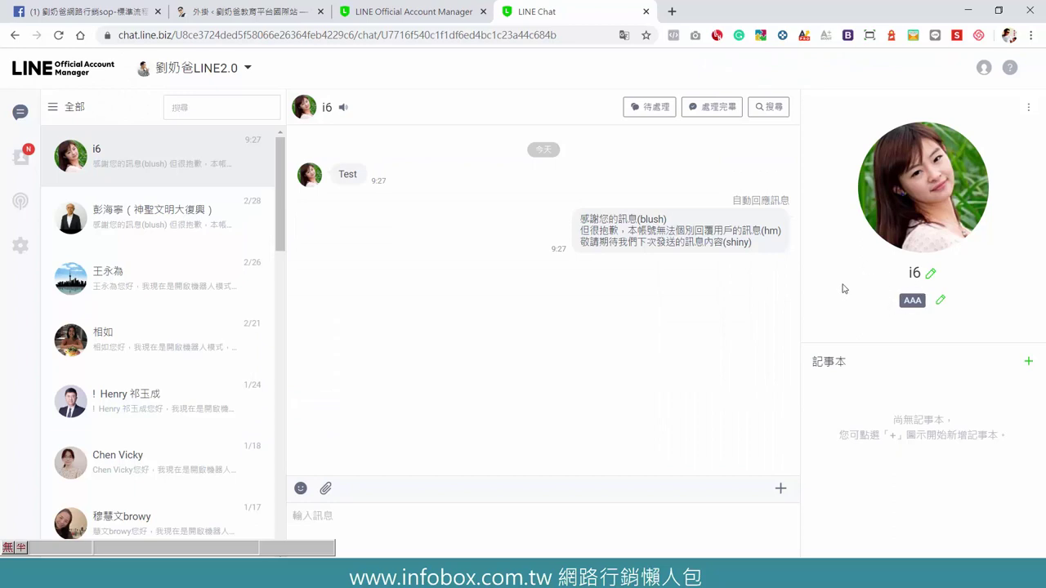
- Look through the contacts list, examining its notice, the tag and type columns, and the search field
left_click(23, 157)
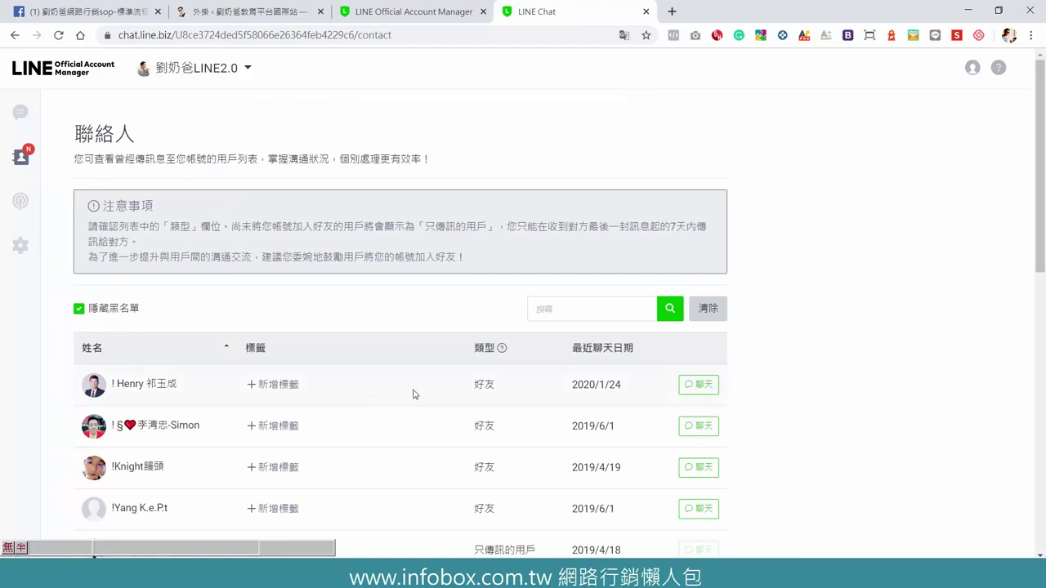
scroll(421, 405, "down", 3)
scroll(409, 425, "up", 3)
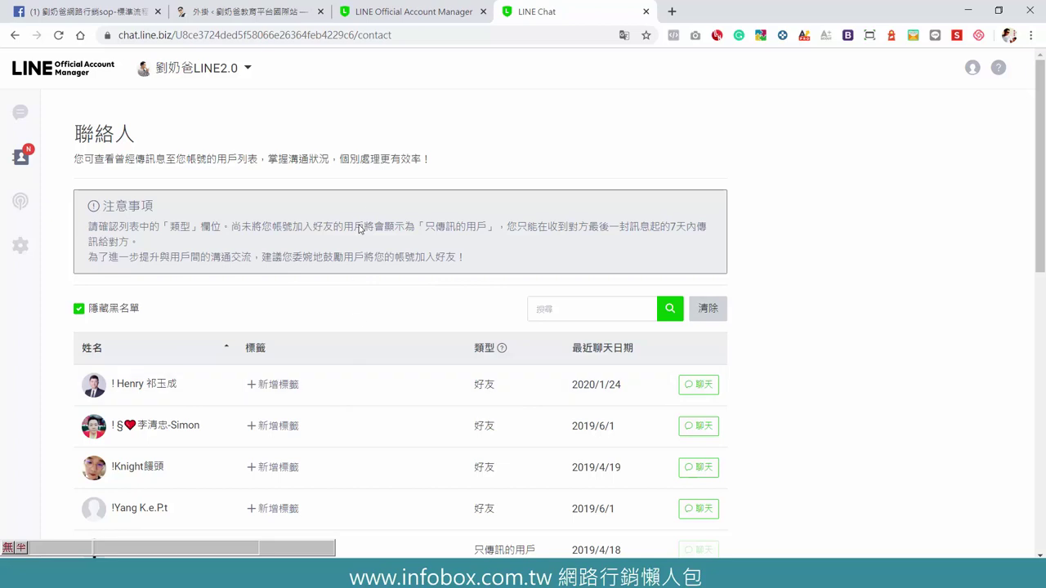
scroll(560, 400, "down", 2)
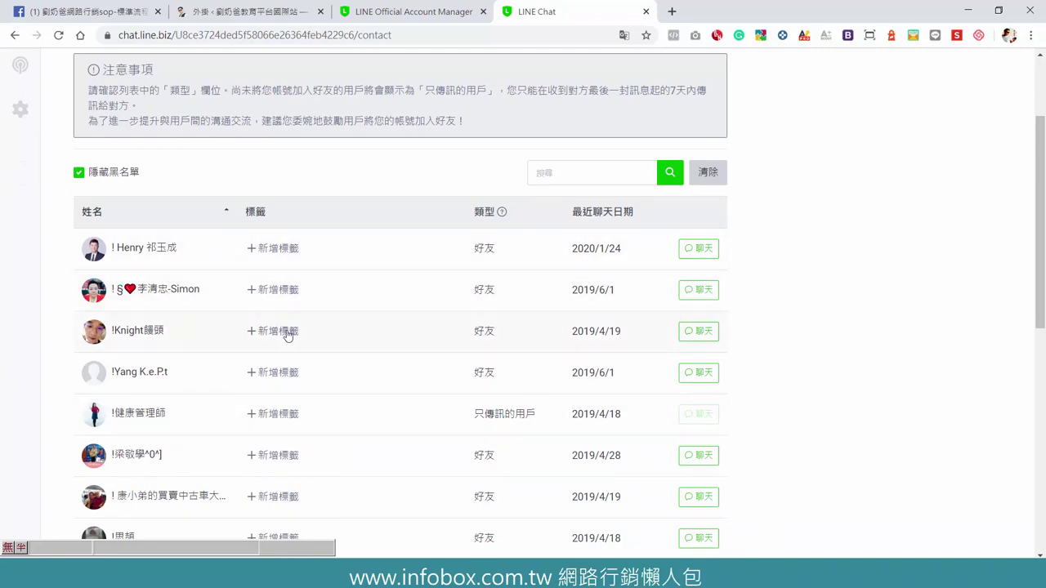
scroll(282, 344, "up", 2)
scroll(236, 367, "down", 1)
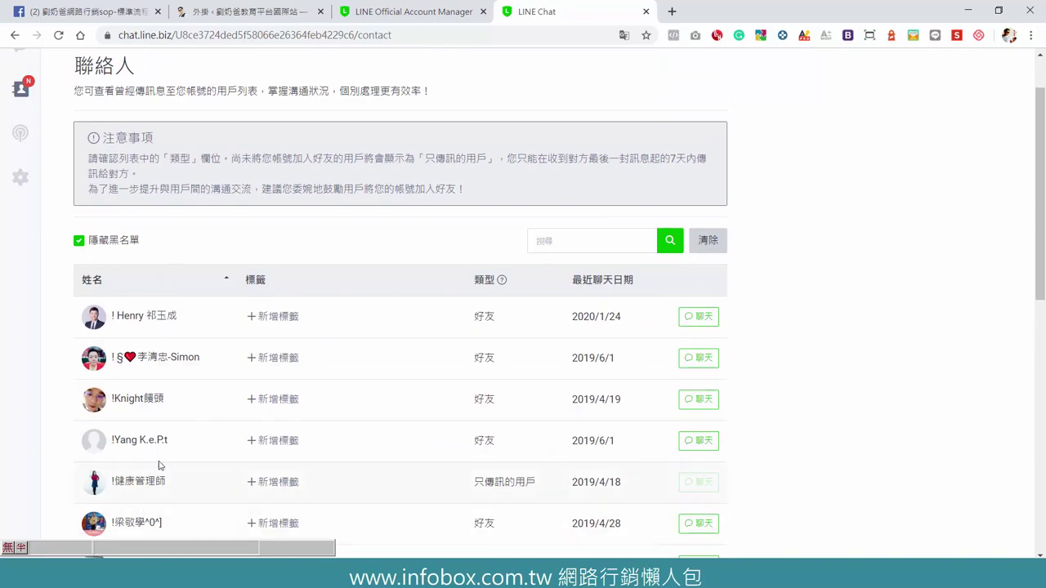
scroll(215, 354, "down", 4)
scroll(174, 328, "up", 5)
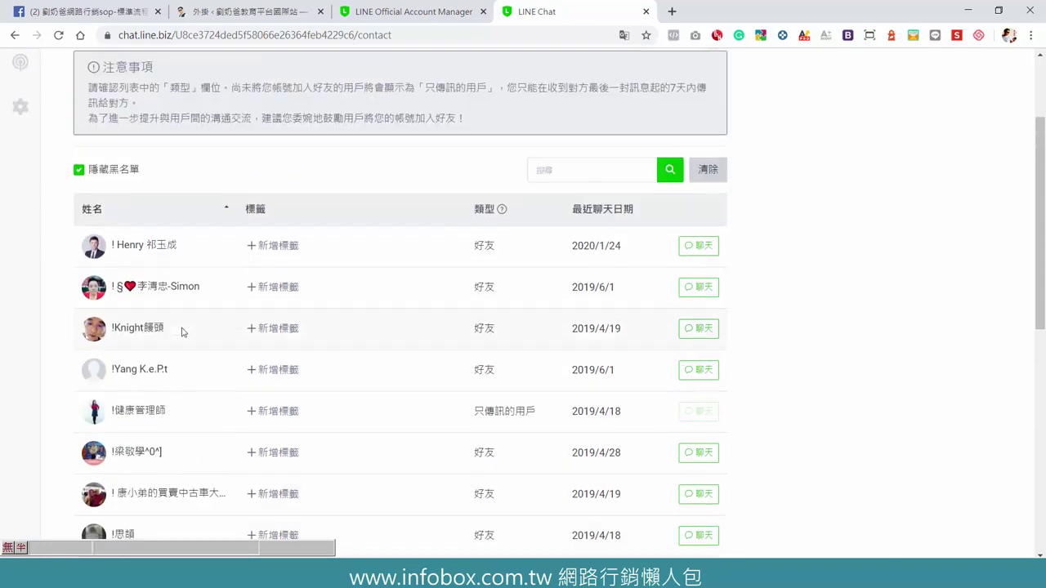
left_click(570, 312)
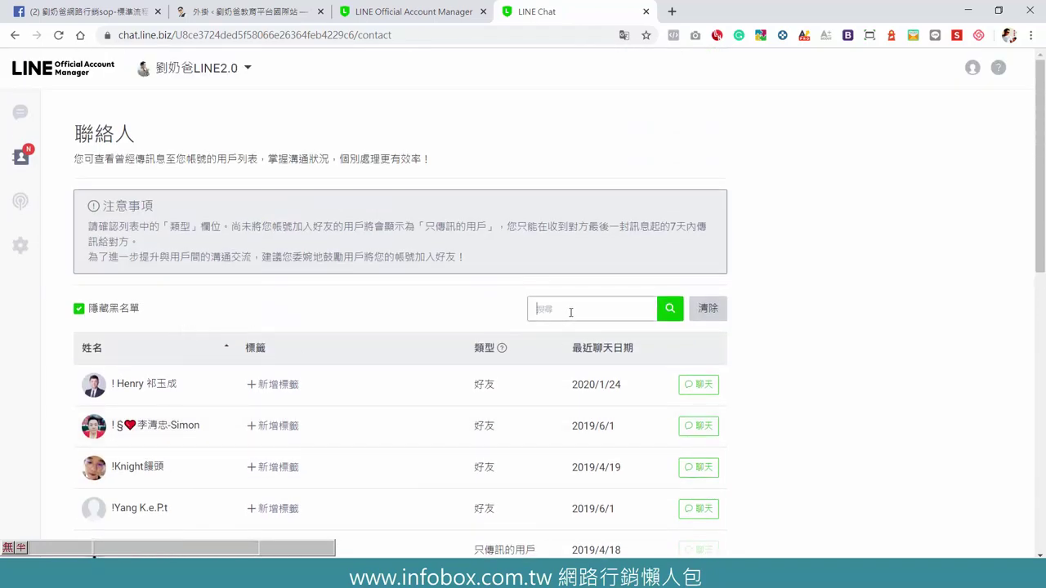
- Choose the AAA tag as the recipient group for messaging multiple users (傳訊給多位用戶)
left_click(21, 112)
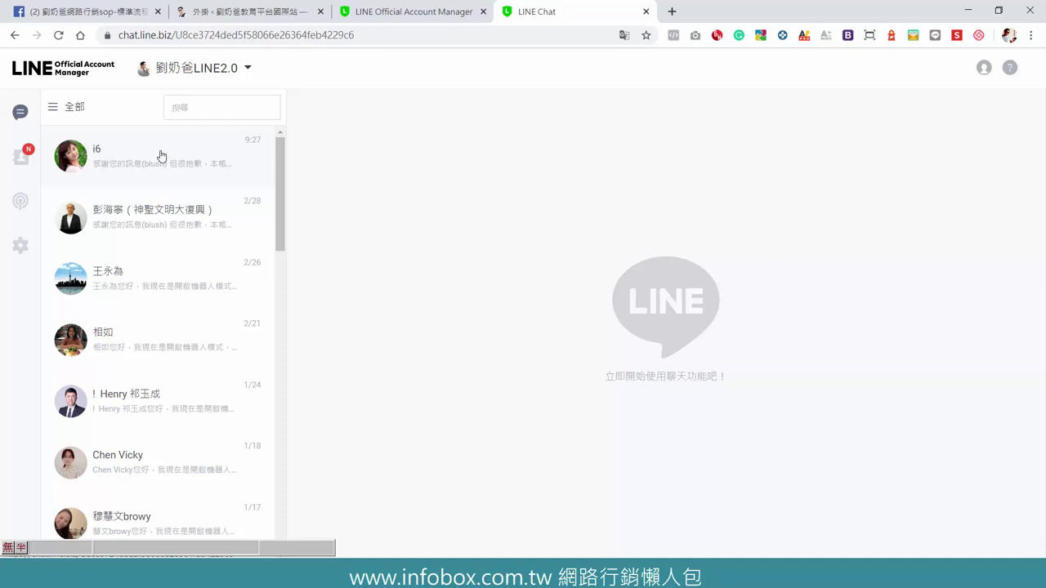
left_click(18, 207)
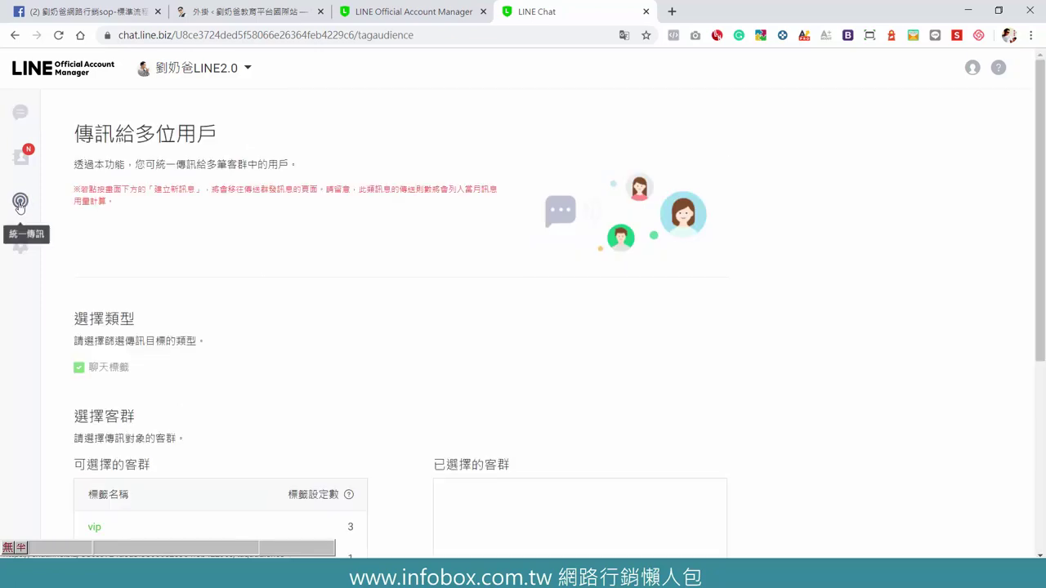
scroll(427, 261, "down", 3)
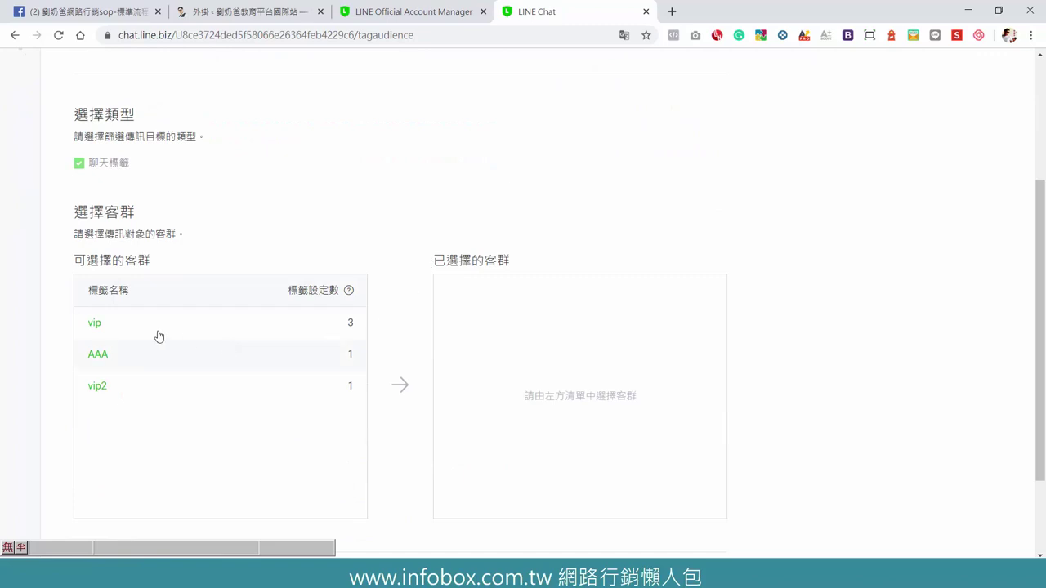
left_click(102, 357)
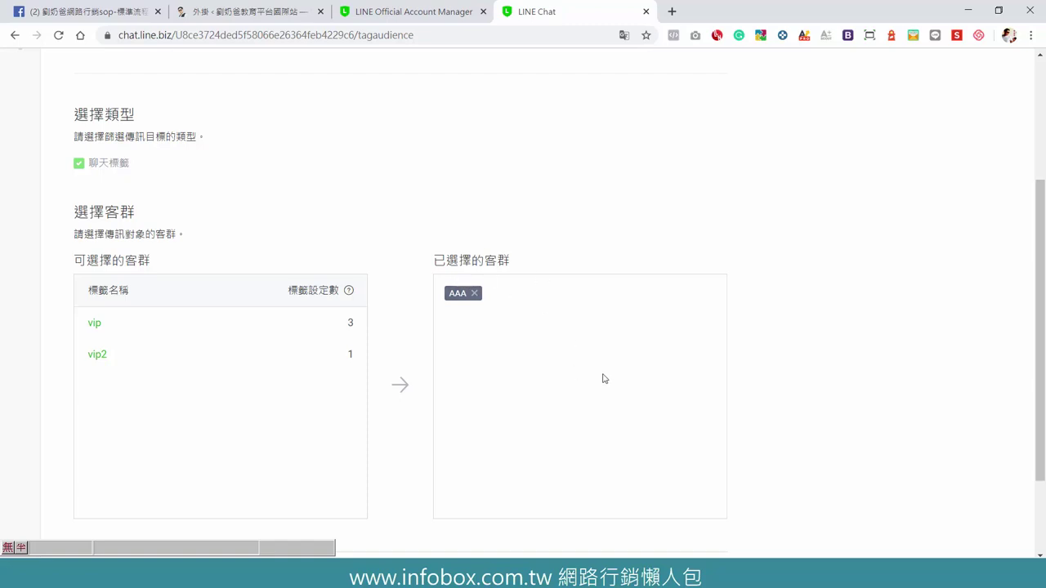
- Create a new broadcast message for the selected AAA group and dismiss the page translation prompt
scroll(605, 381, "down", 3)
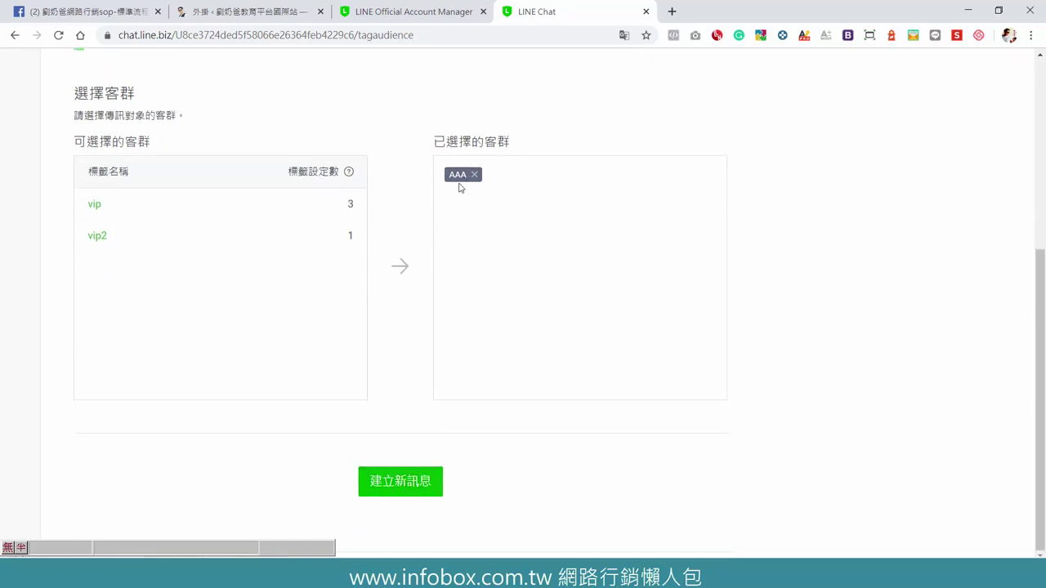
left_click(402, 484)
left_click(581, 351)
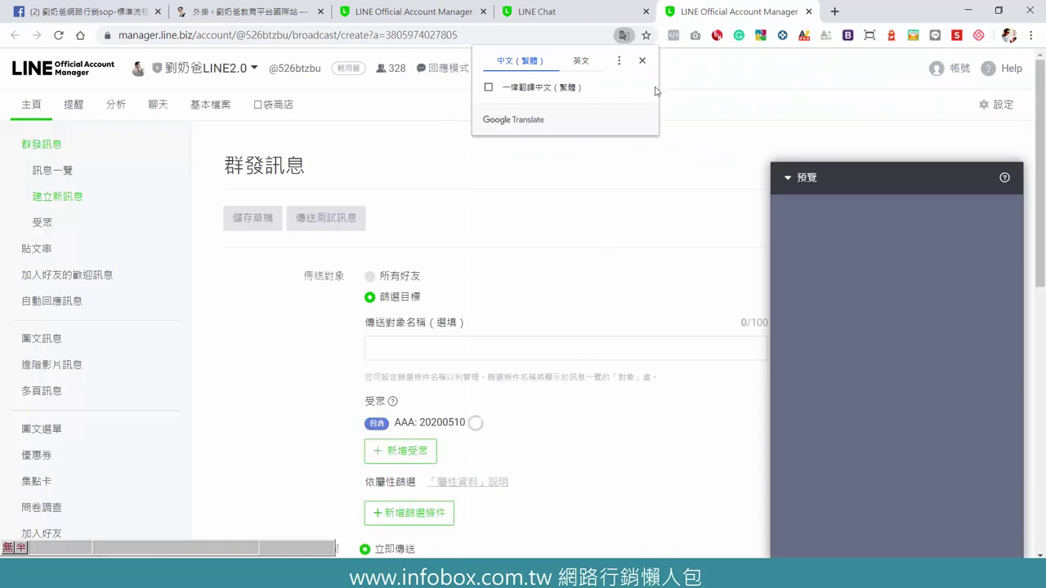
left_click(643, 61)
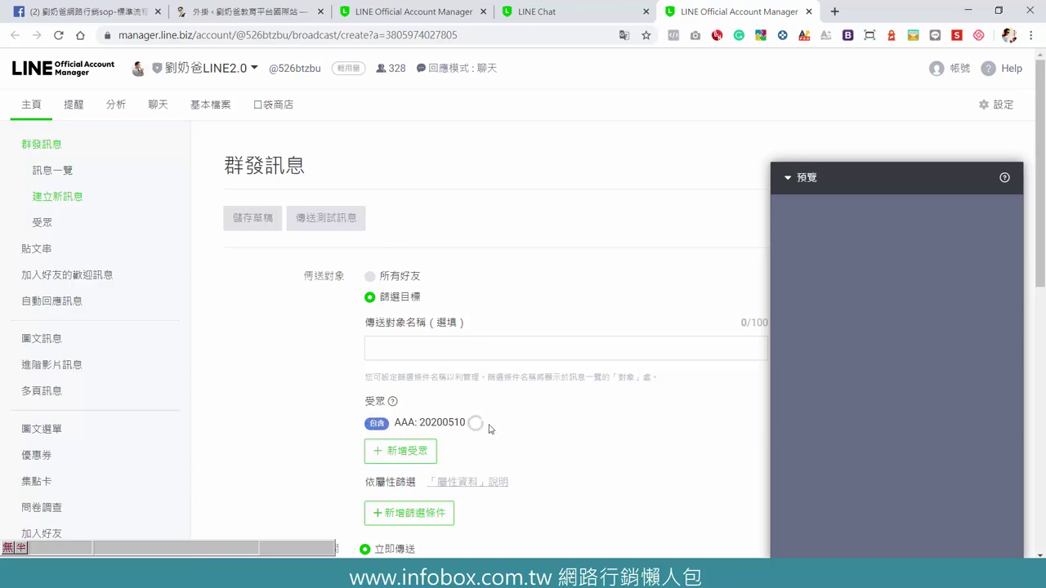
- Acknowledge the audience-creation notice and enter TESTTESTESTSE as the text of the broadcast message
mouse_move(490, 429)
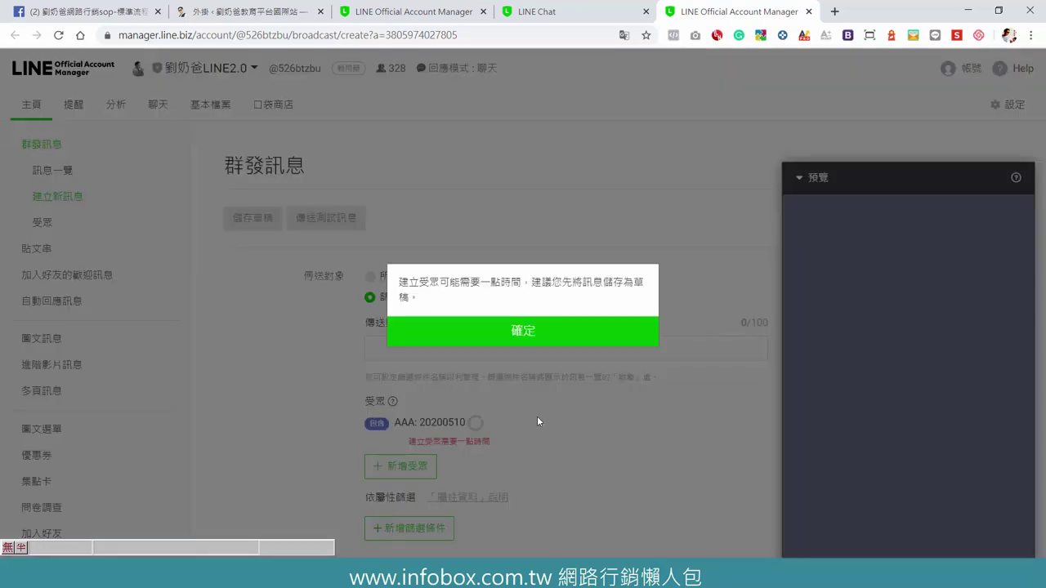
left_click(535, 331)
scroll(609, 374, "down", 2)
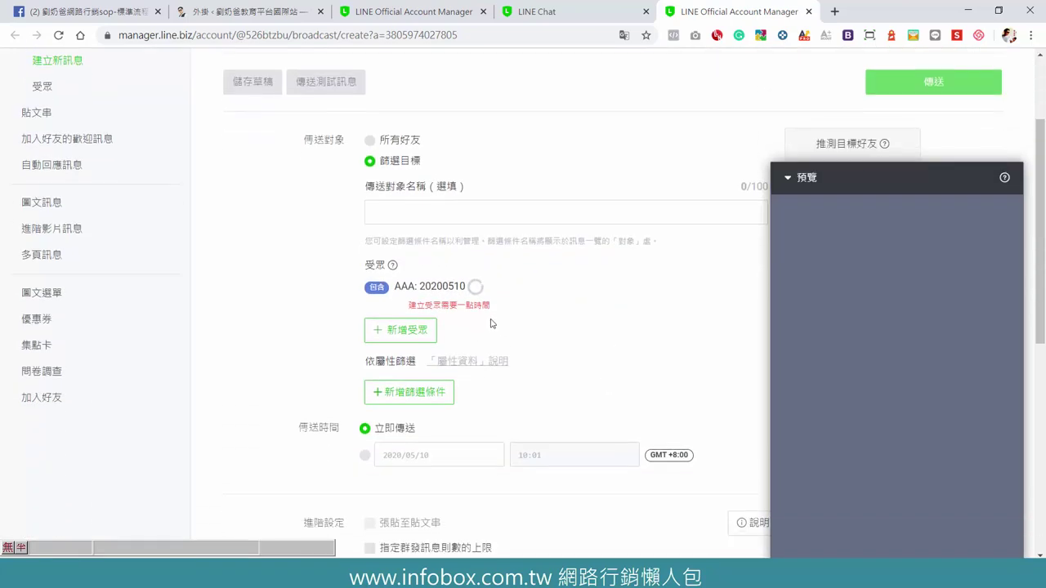
mouse_move(479, 288)
scroll(582, 300, "down", 6)
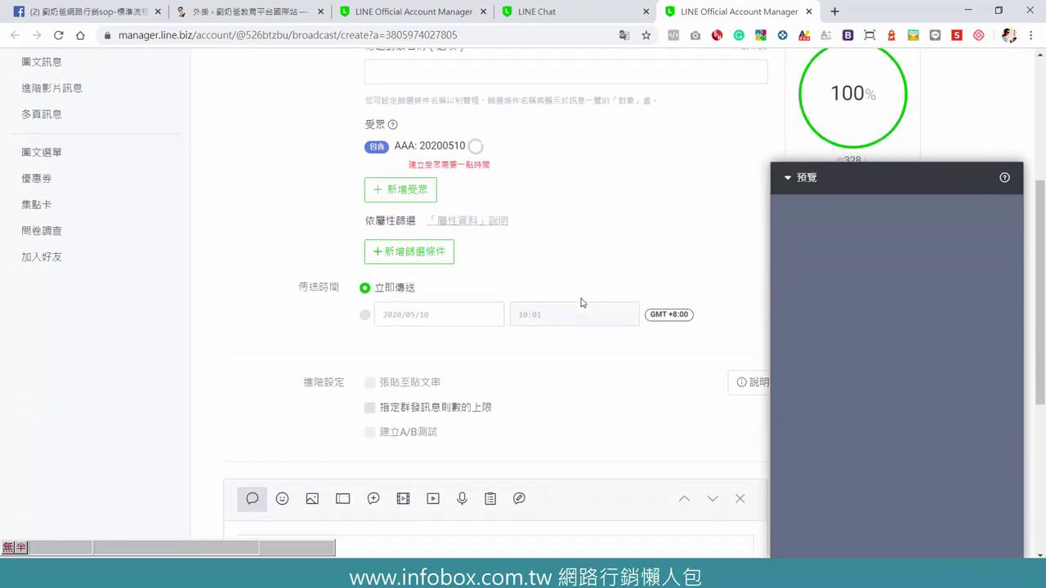
left_click(335, 278)
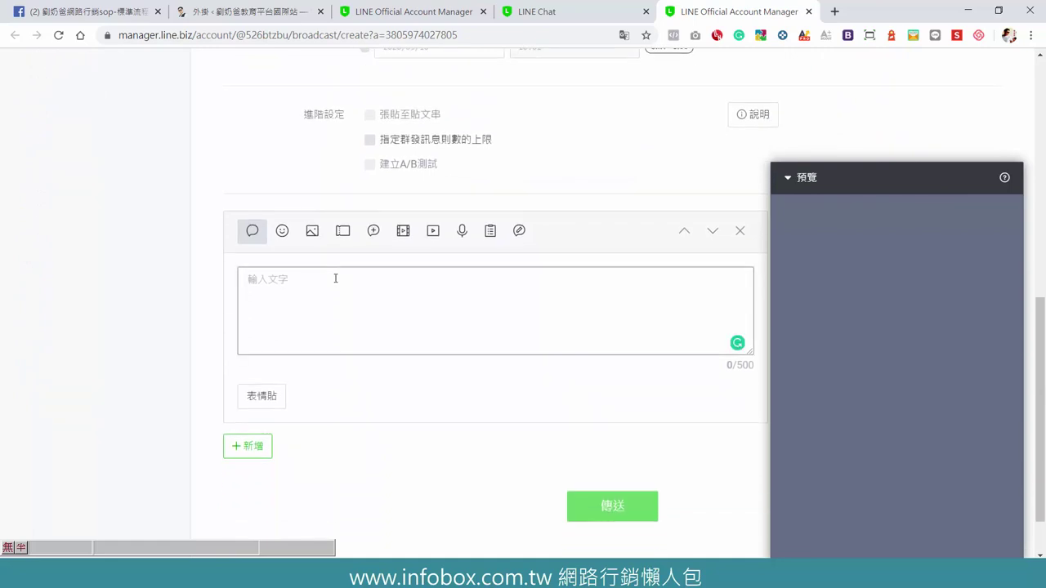
type("TEST")
key("shift")
type("TESTESTSE")
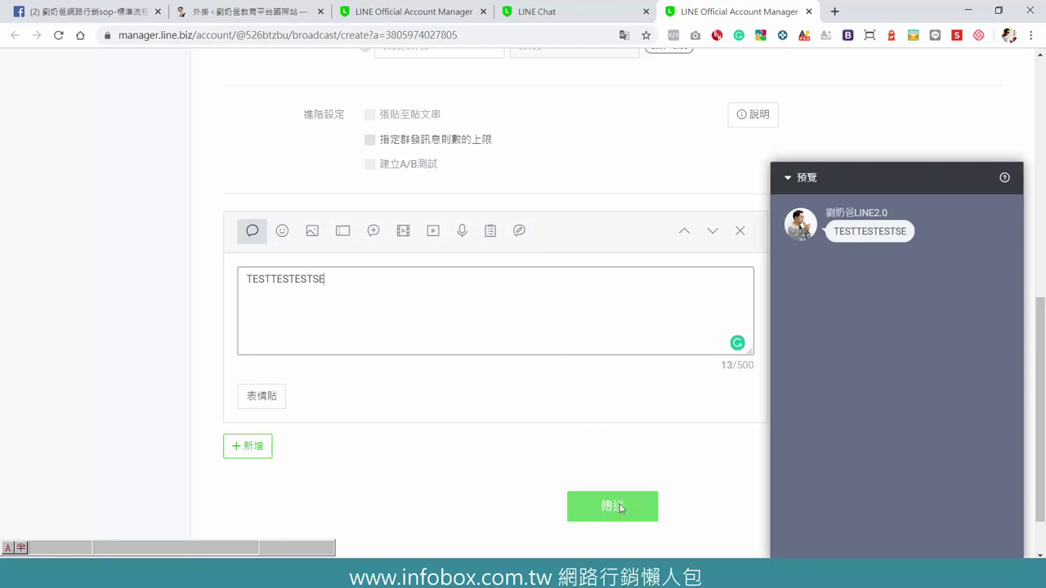
- Check that the AAA: 20200510 audience is ready and save the broadcast message as a draft
scroll(465, 314, "up", 4)
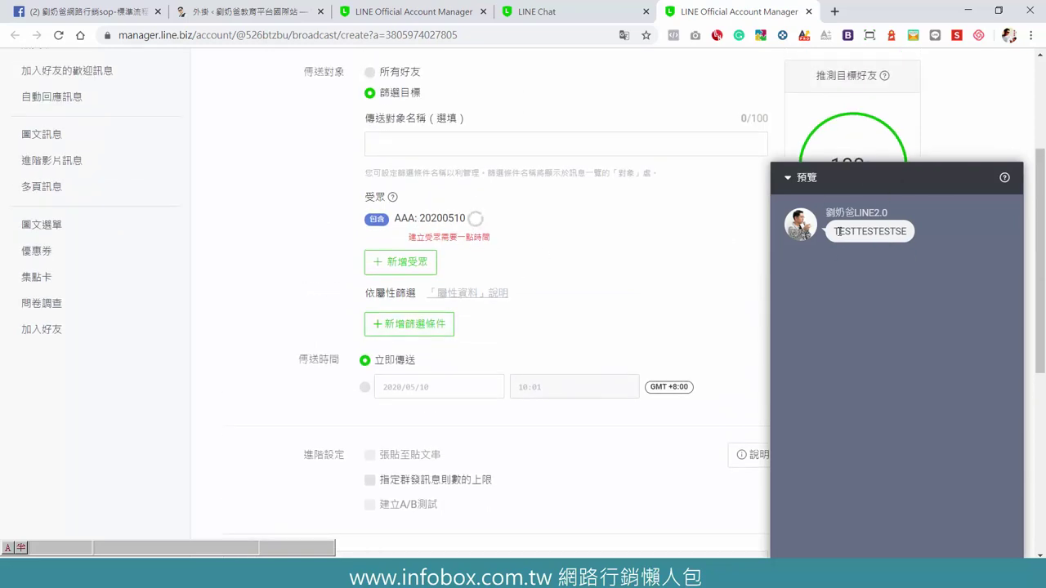
scroll(866, 383, "down", 3)
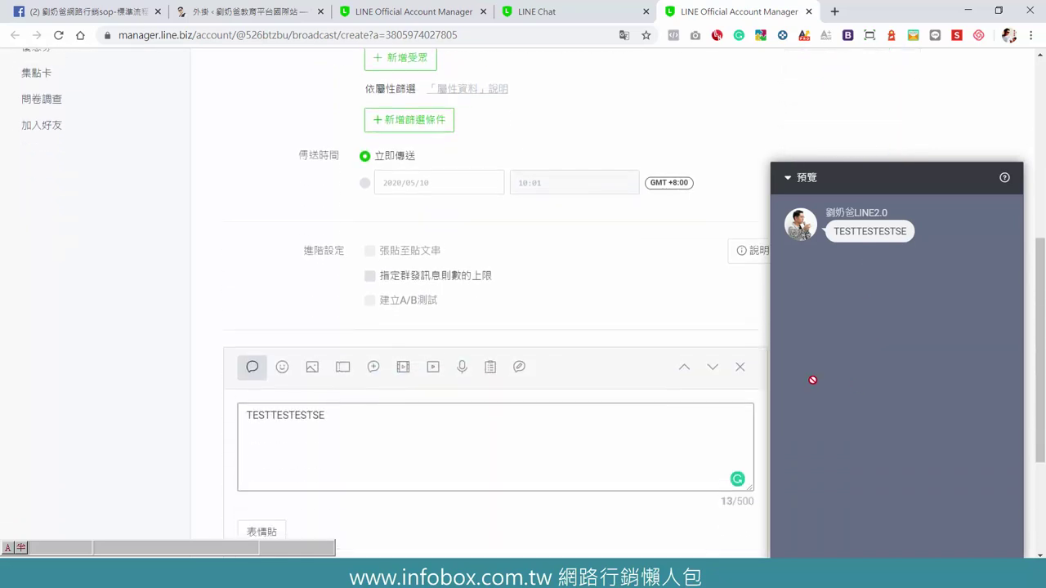
scroll(684, 458, "down", 3)
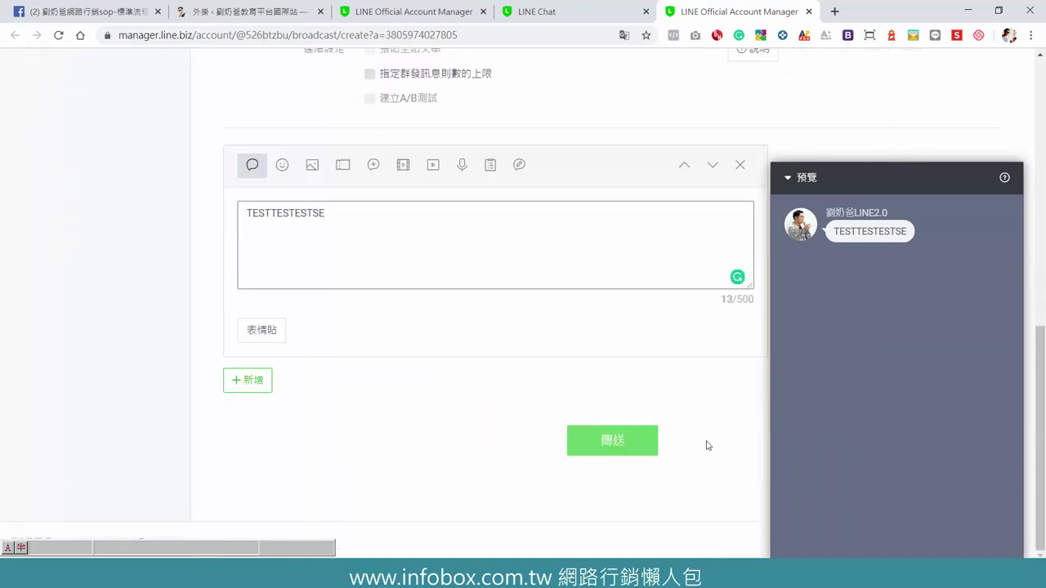
scroll(693, 452, "up", 2)
scroll(585, 497, "up", 6)
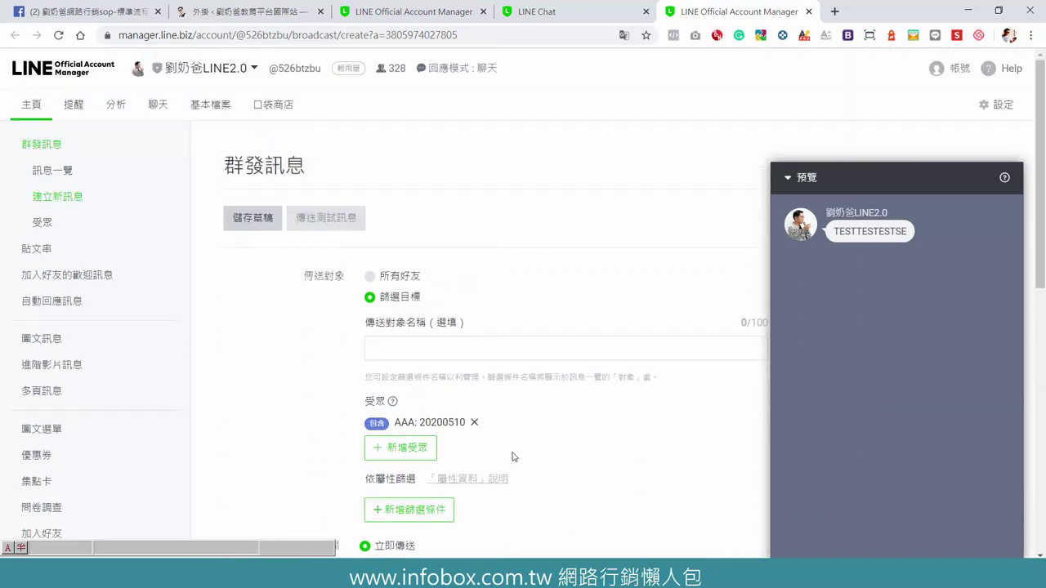
scroll(376, 479, "down", 5)
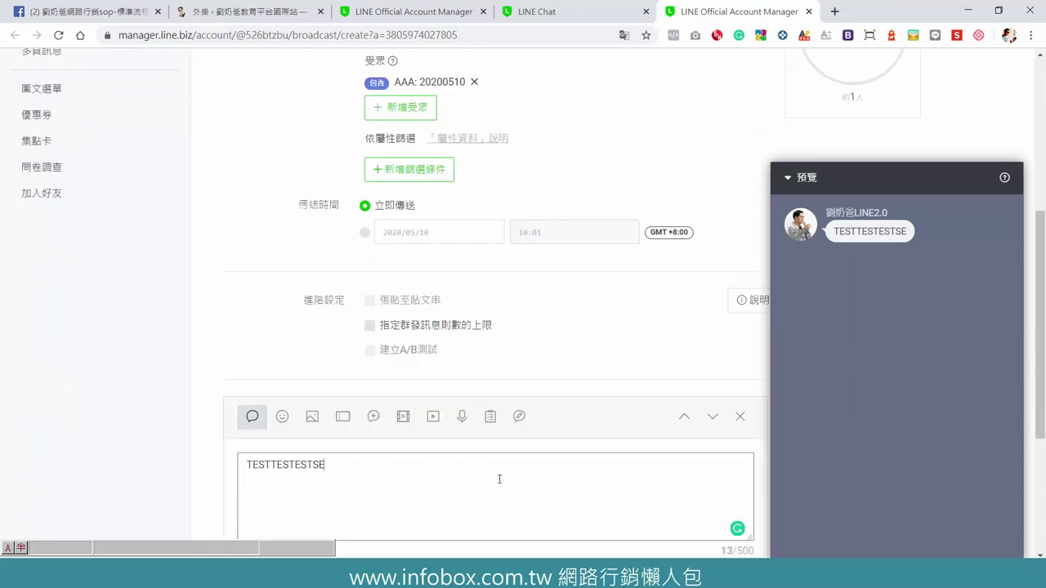
scroll(499, 479, "up", 5)
left_click(251, 218)
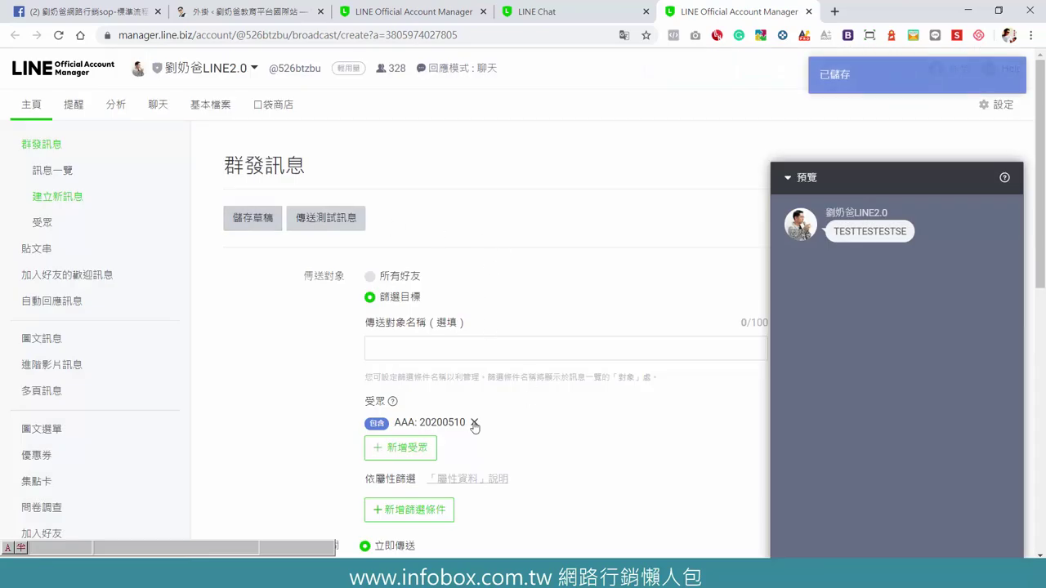
- Collapse the message preview to check the estimated target friends, and send the broadcast immediately to the AAA audience, confirming the sending
scroll(560, 355, "down", 4)
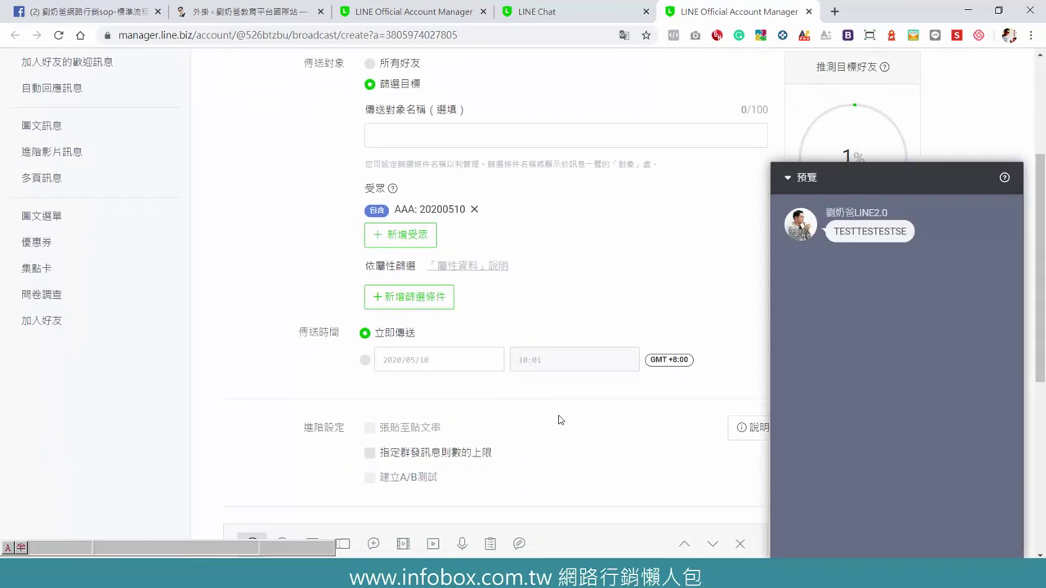
scroll(474, 223, "up", 2)
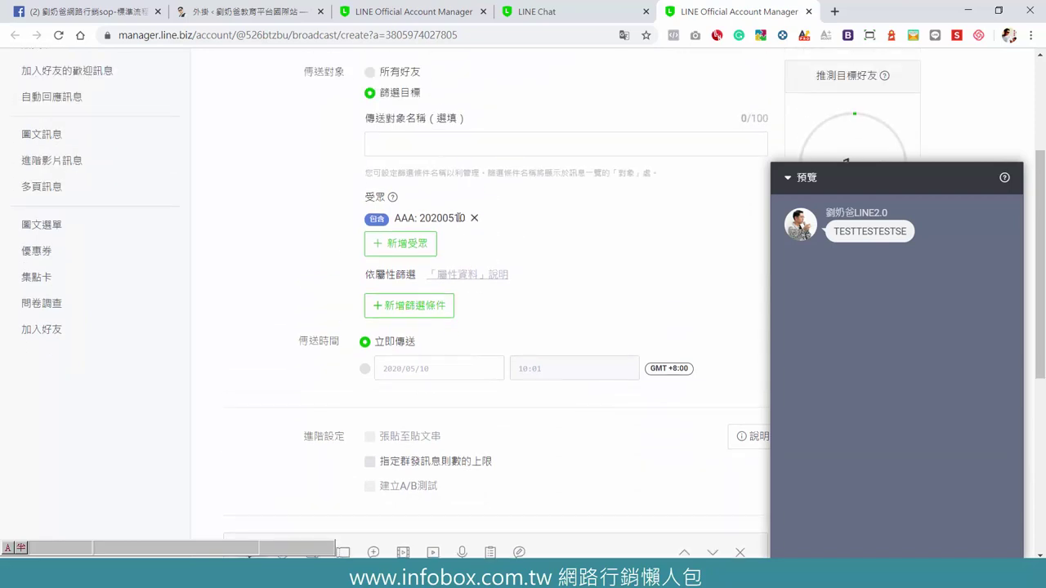
left_click(790, 180)
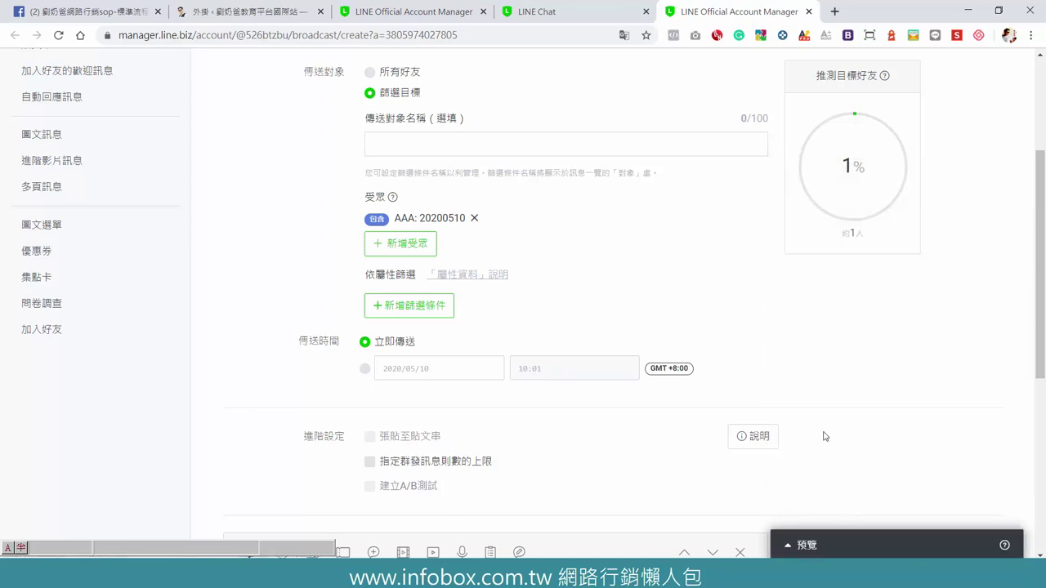
scroll(824, 435, "up", 2)
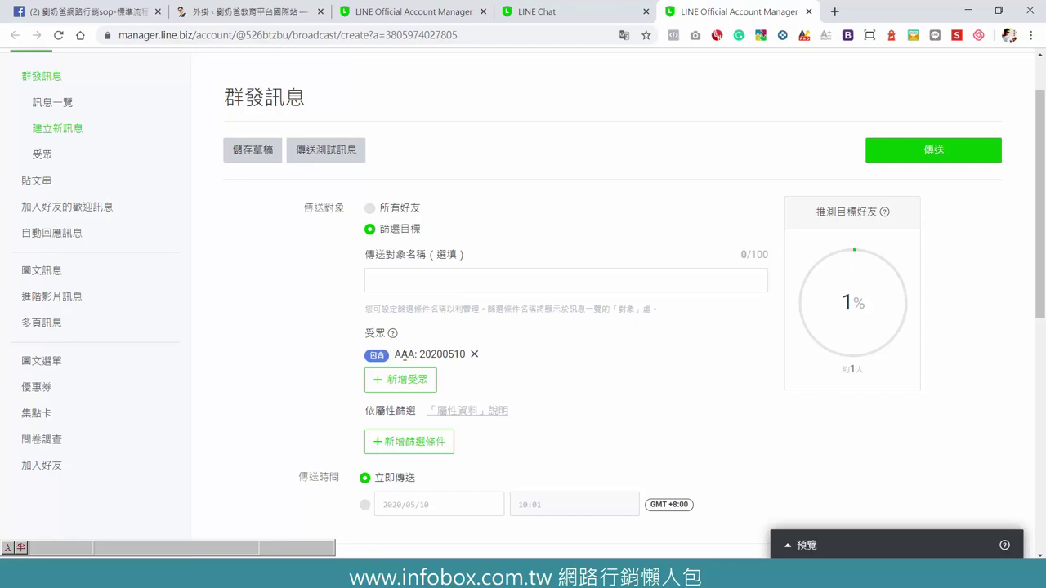
left_click(930, 150)
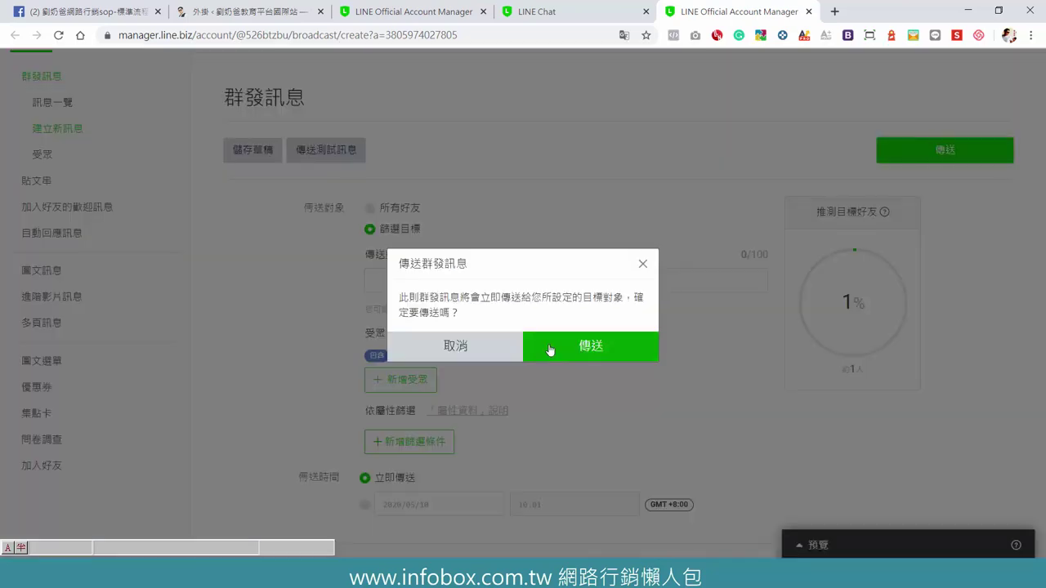
left_click(589, 354)
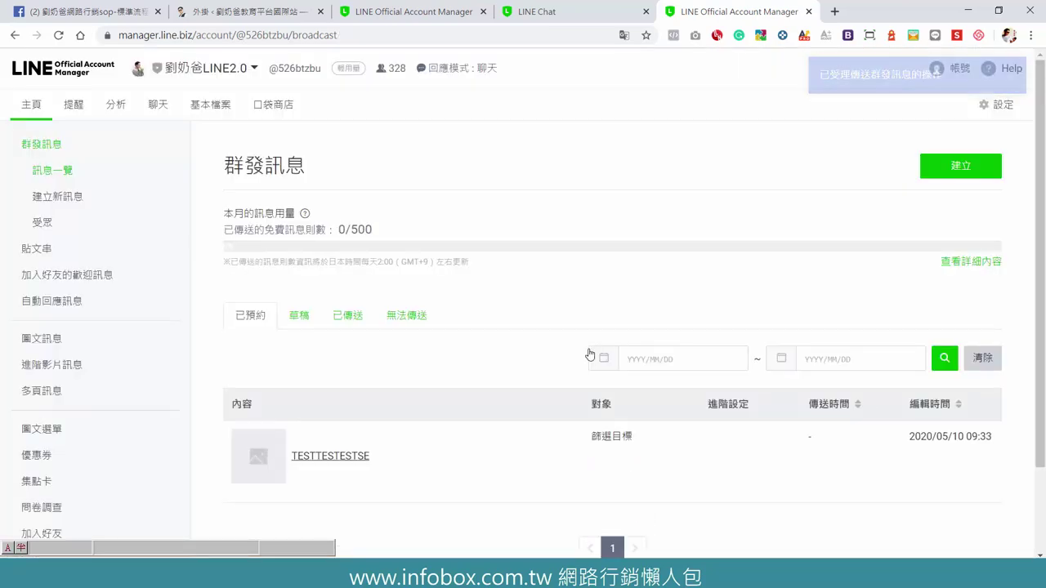
- Check the broadcast in the scheduled (已預約) and sent (已傳送) message lists, reloading the page to refresh them
scroll(542, 304, "down", 2)
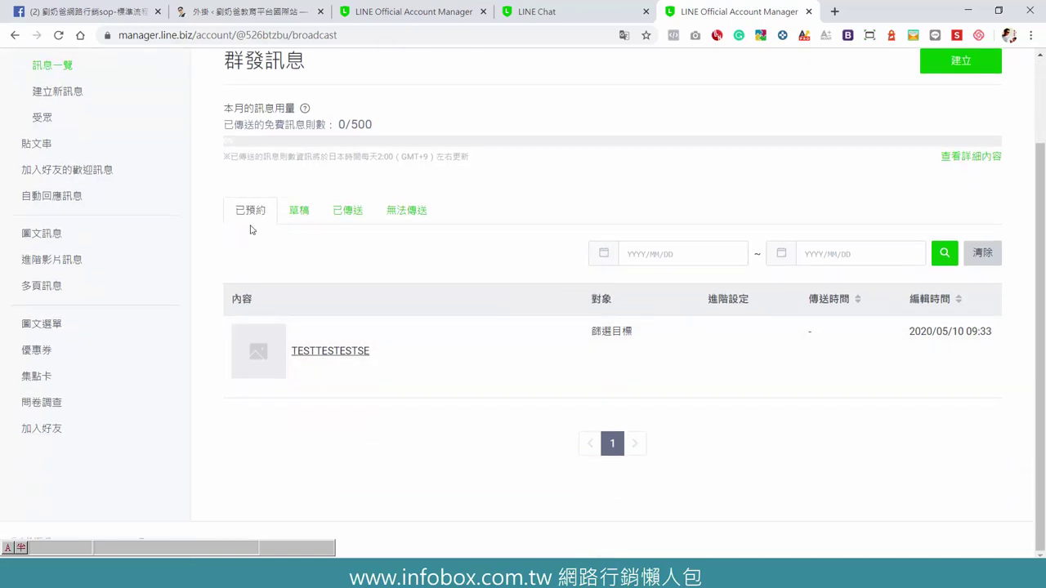
left_click(355, 214)
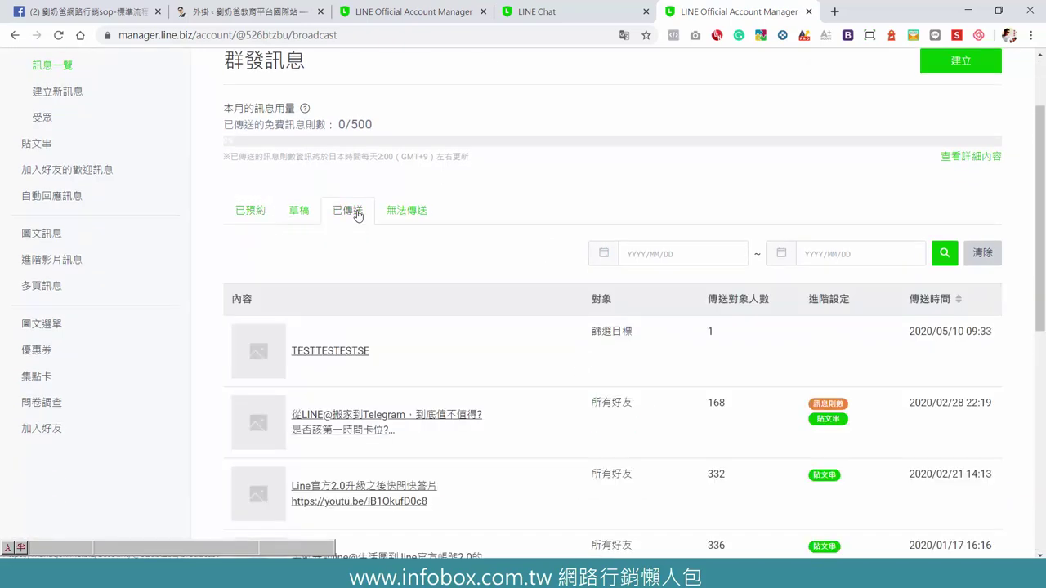
left_click(255, 218)
left_click(58, 34)
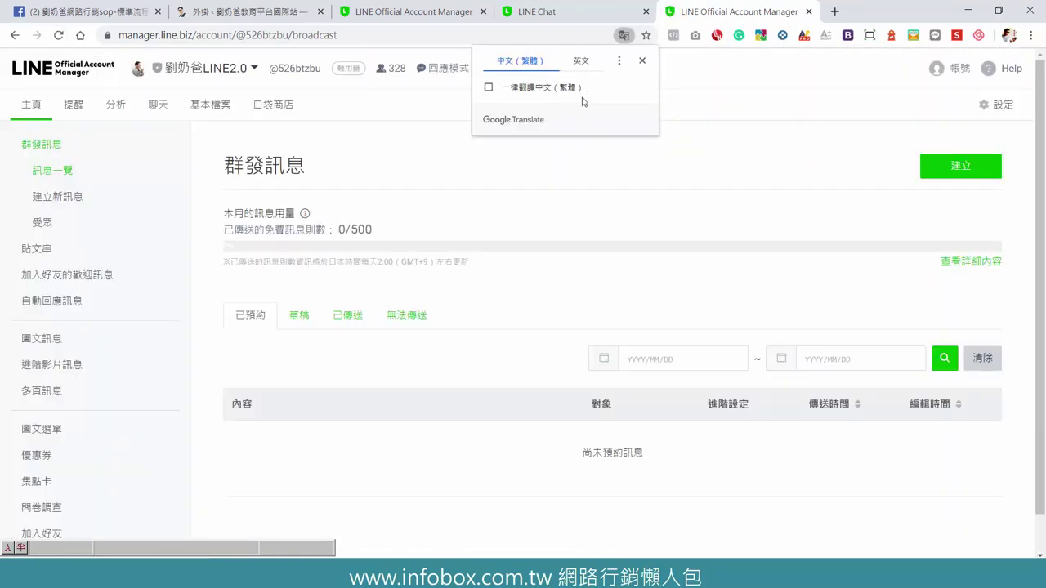
left_click(642, 60)
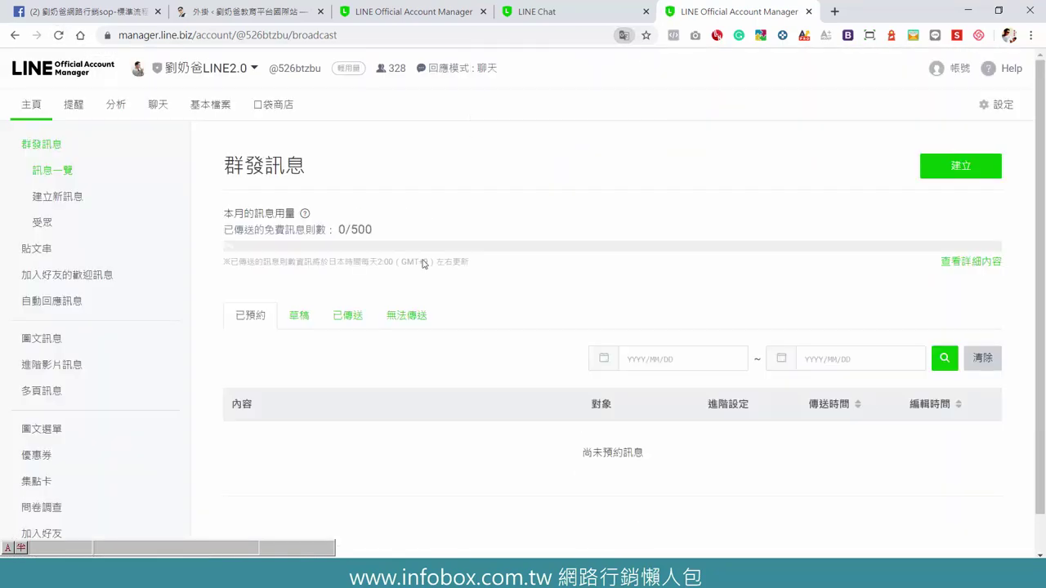
left_click(344, 318)
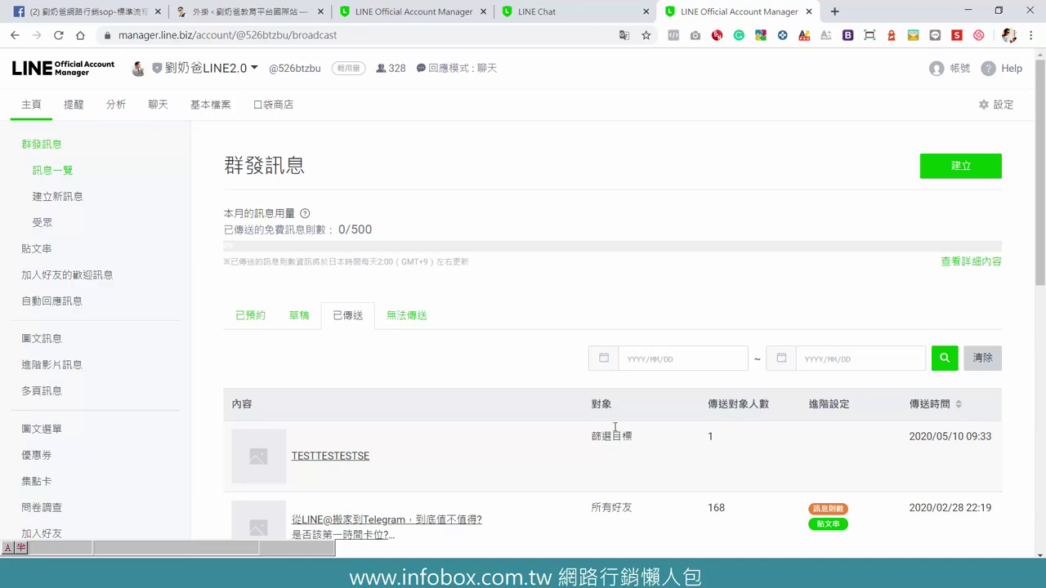
- Open the most recent chat conversation and examine its file attachment and preset message (預設訊息) options without sending anything
left_click(158, 104)
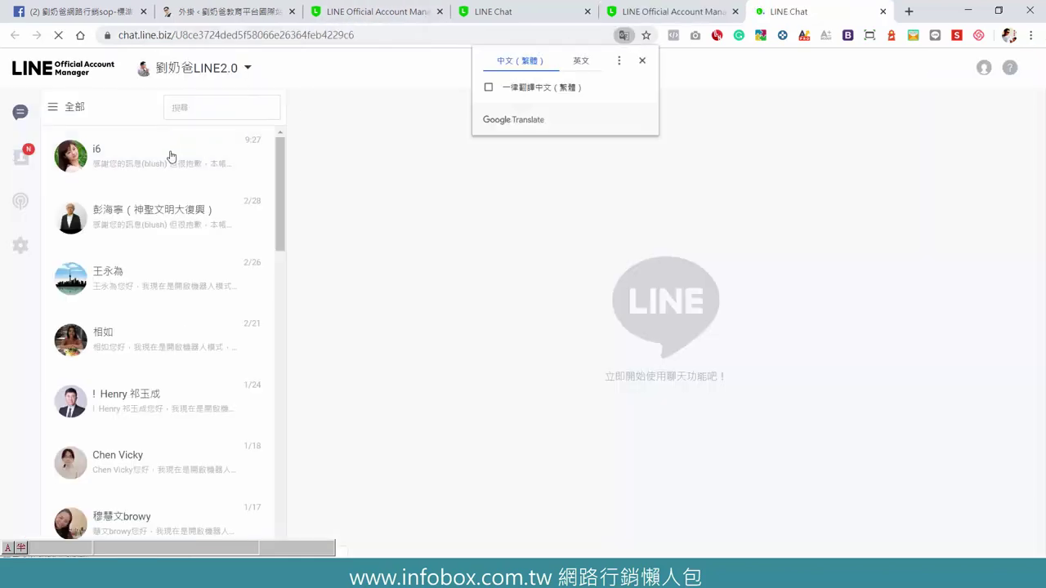
left_click(143, 162)
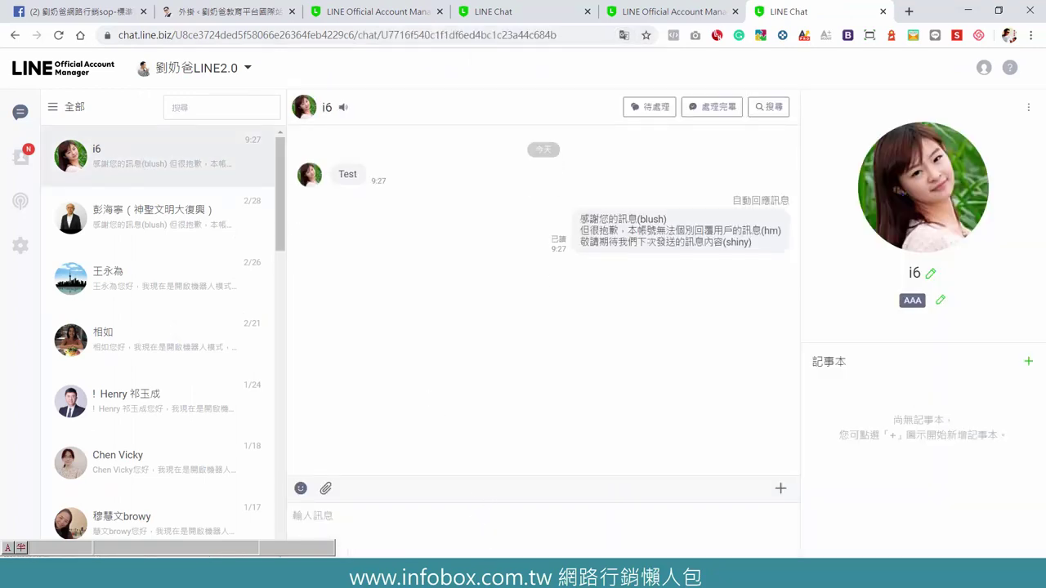
left_click(456, 526)
left_click(327, 488)
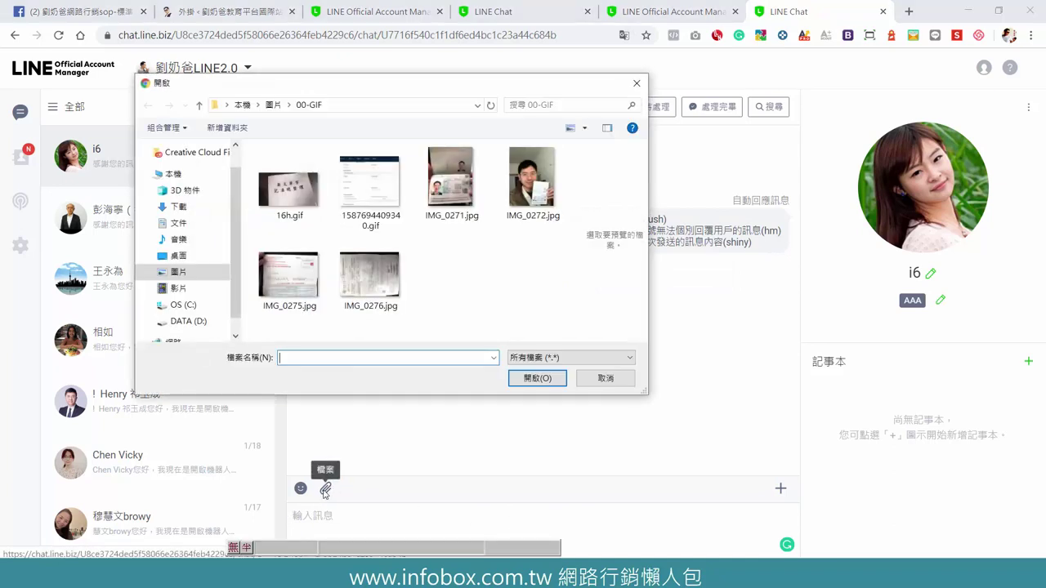
left_click(605, 378)
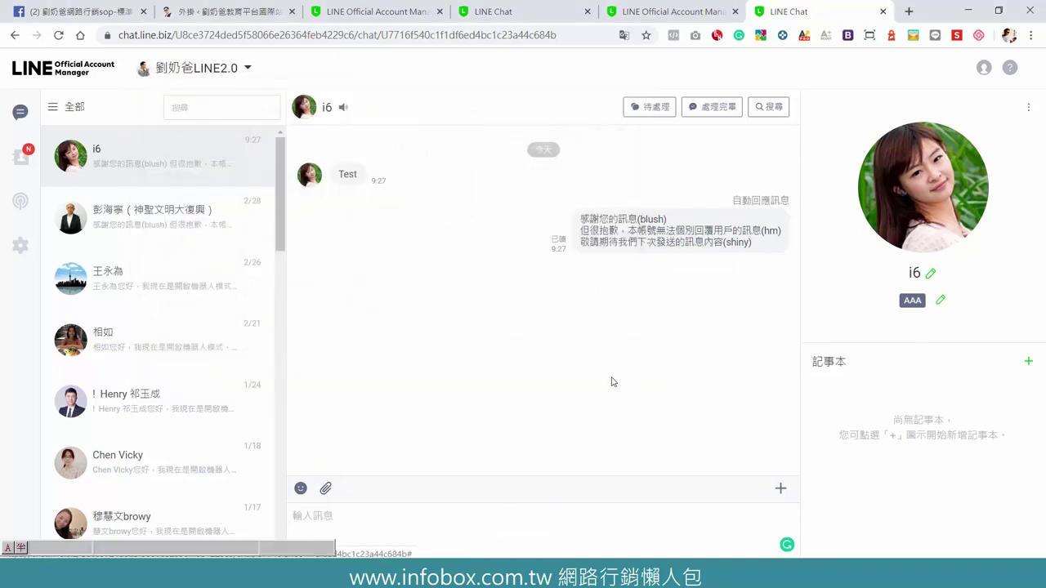
left_click(780, 489)
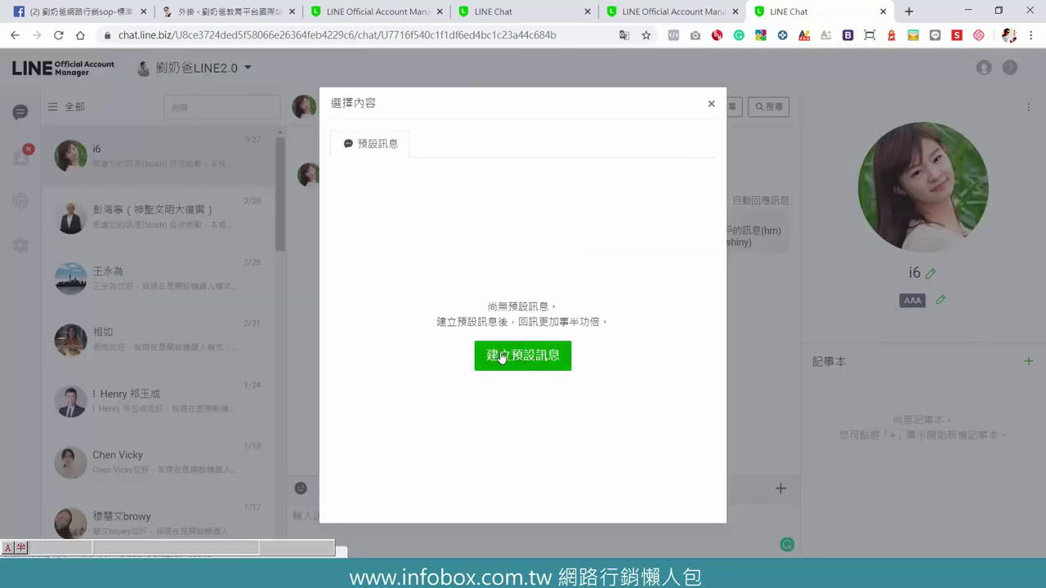
left_click(711, 105)
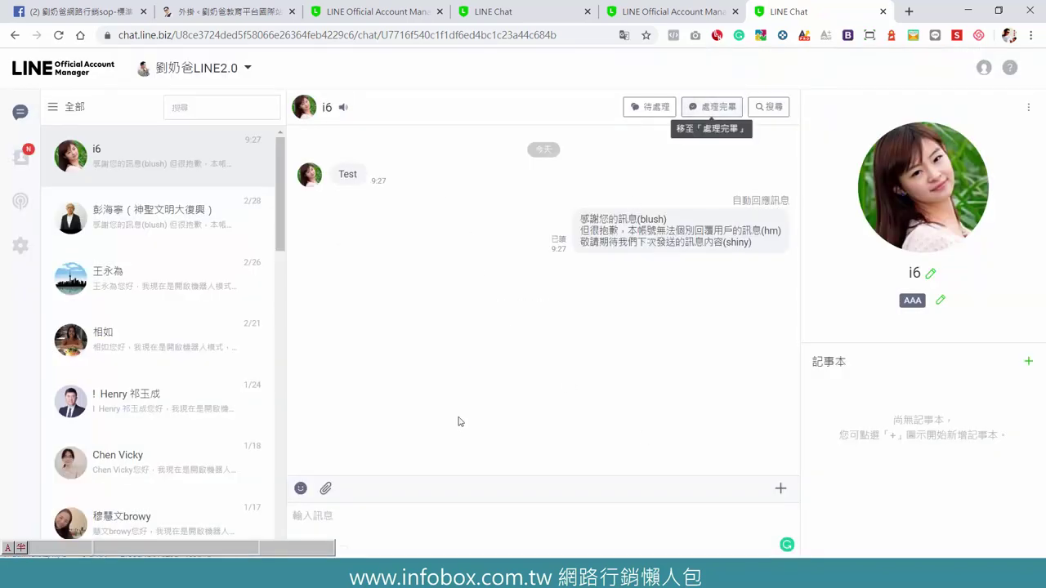
- Return to the broadcast list and open a blank new broadcast to examine its message types, recipient, timing and advanced settings
left_click(605, 8)
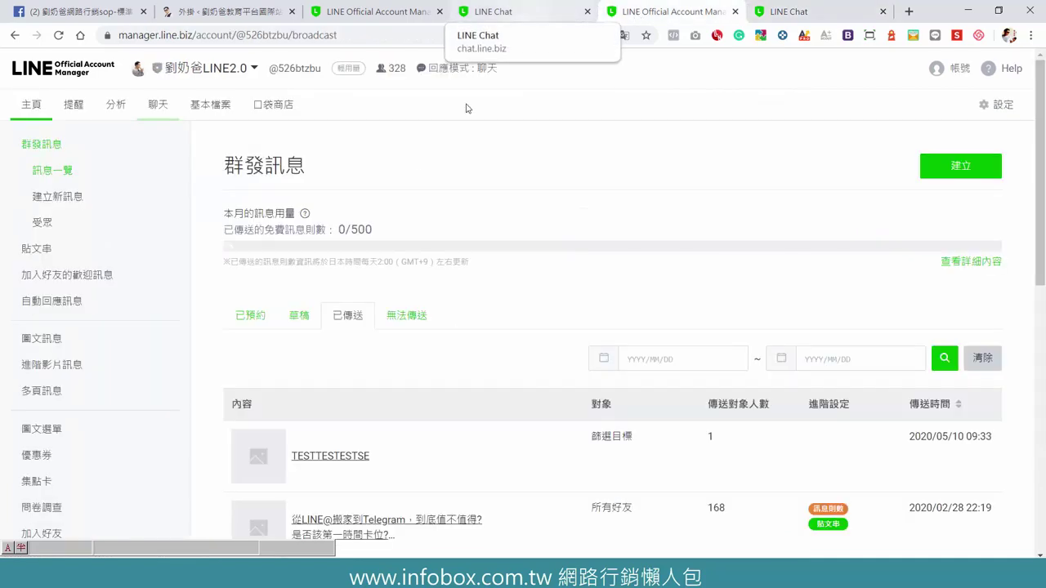
scroll(463, 264, "down", 2)
scroll(70, 214, "up", 2)
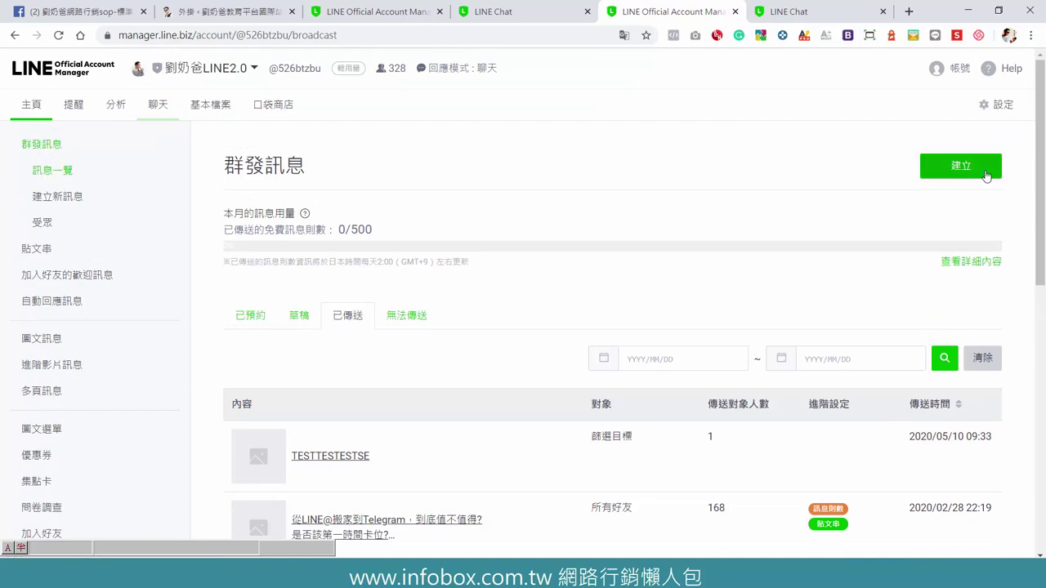
left_click(948, 171)
scroll(722, 314, "down", 3)
scroll(722, 318, "down", 2)
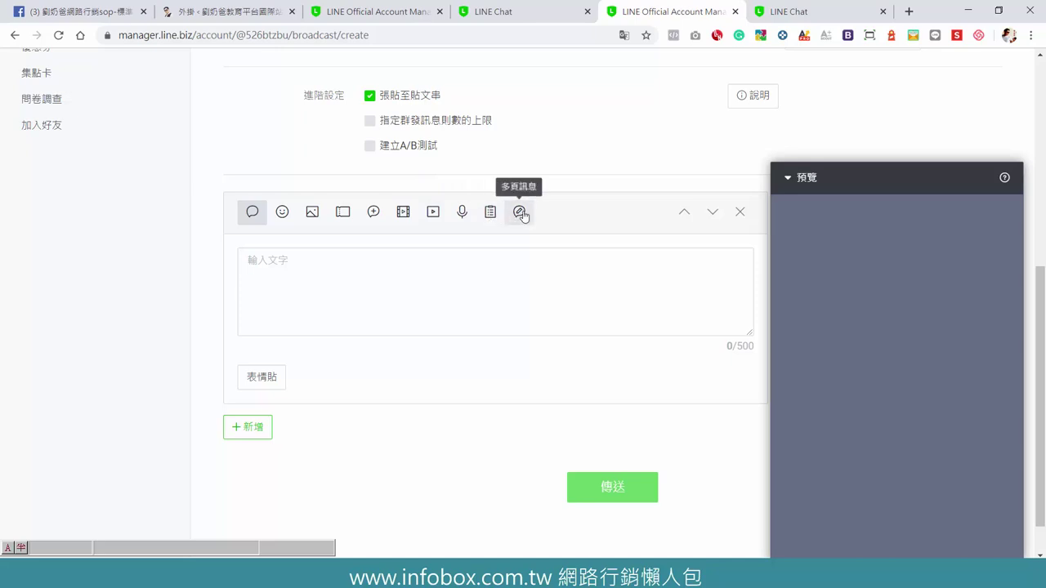
scroll(531, 270, "up", 3)
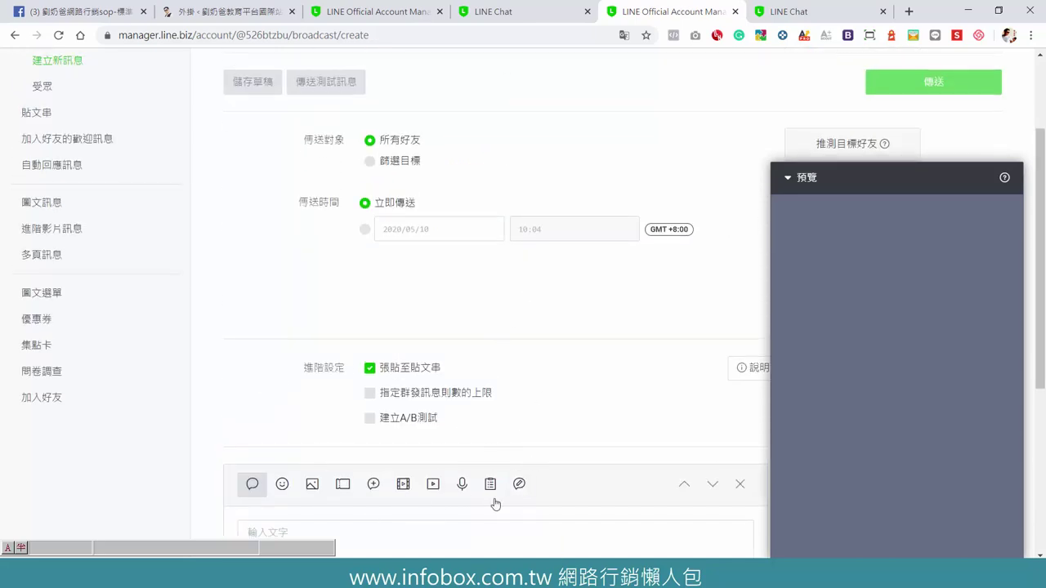
scroll(195, 296, "up", 2)
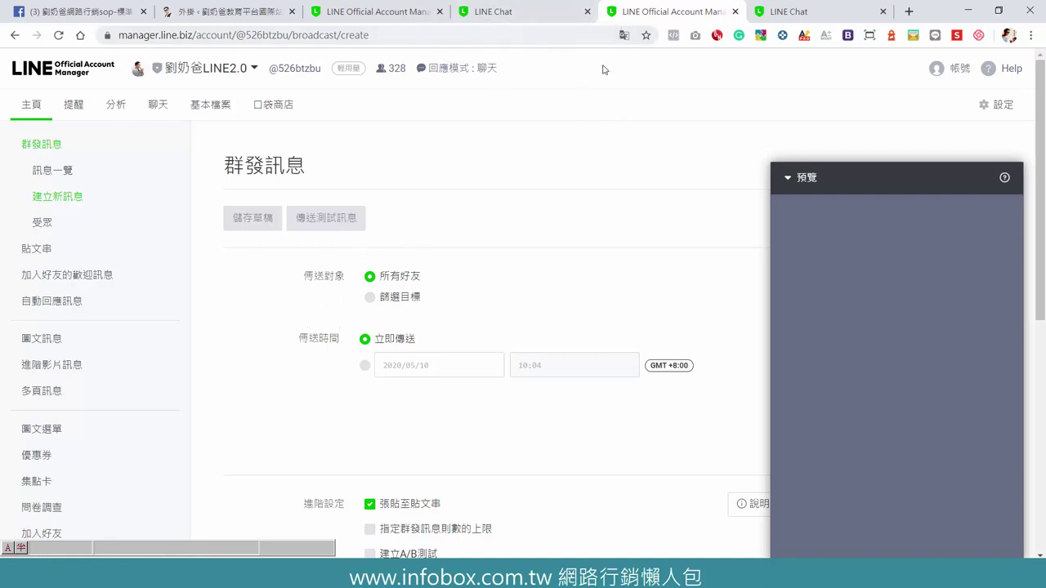
- Go back to the multi-user messaging page and select the AAA tag as the recipient group
left_click(543, 14)
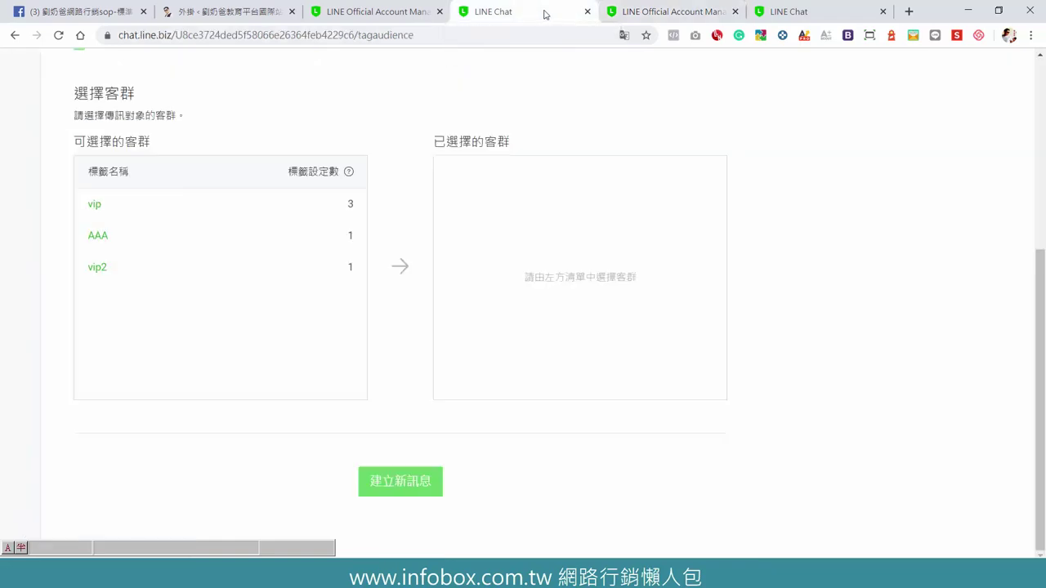
left_click(111, 239)
left_click(400, 482)
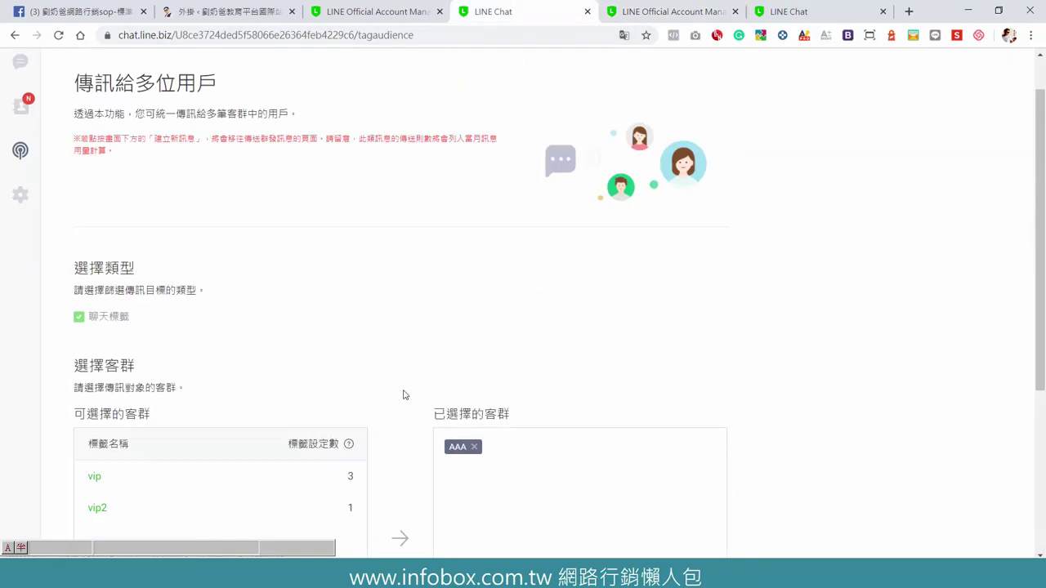
- Discard the unsaved recipient selection and view the list of tags (標籤) in the chat settings
left_click(19, 250)
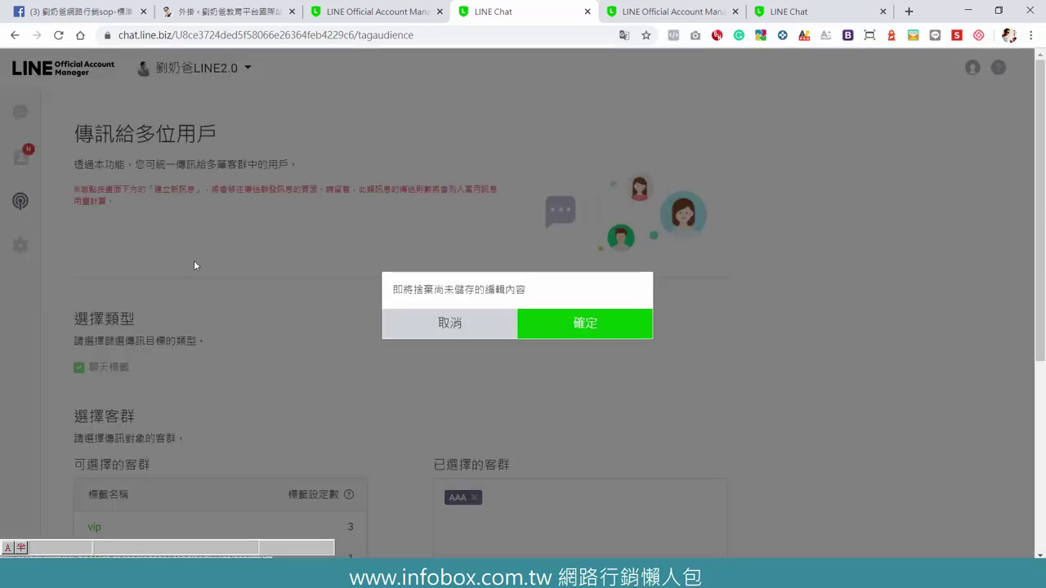
left_click(537, 334)
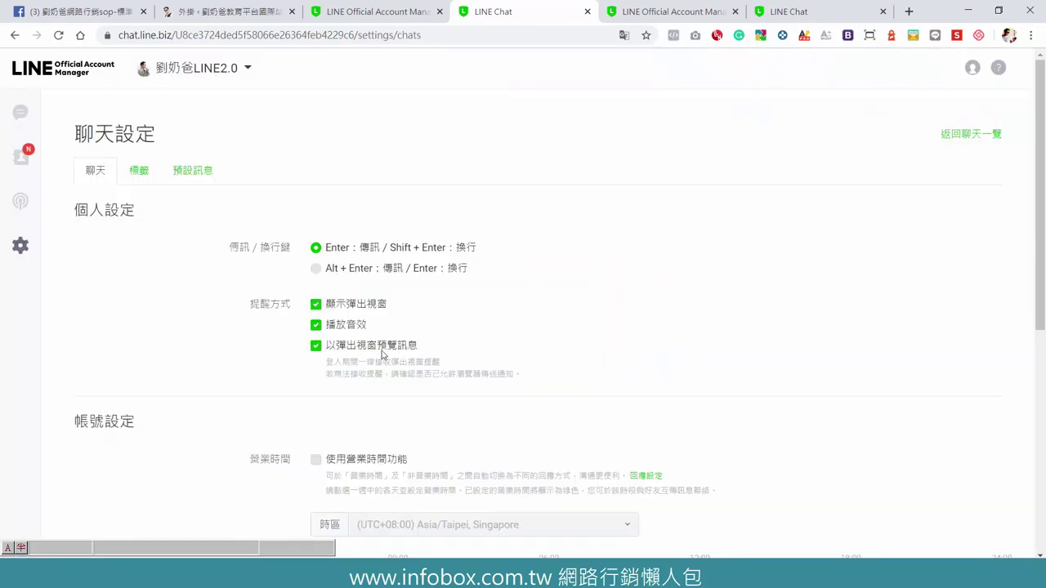
left_click(143, 172)
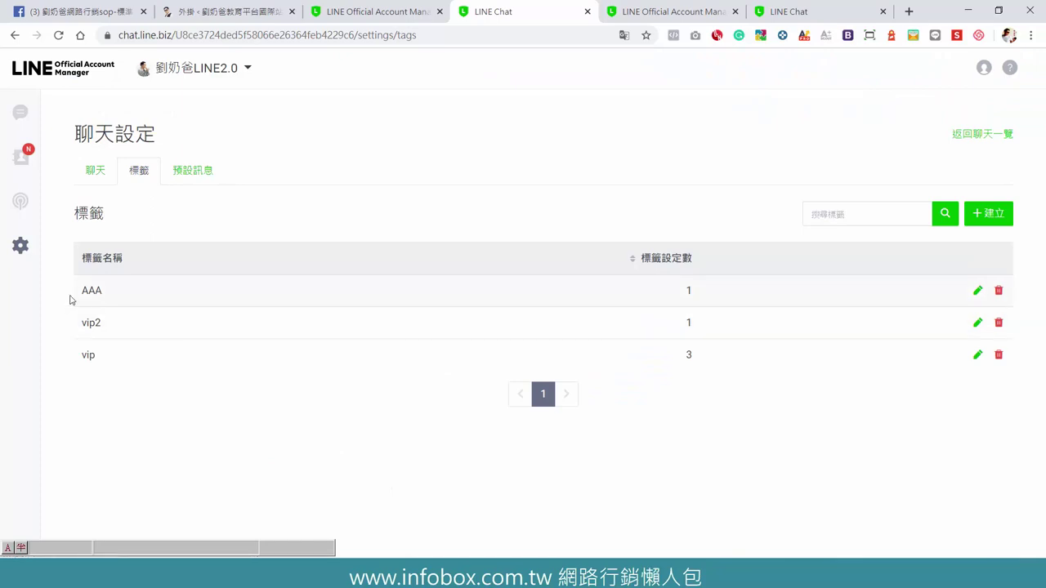
- Return to the chat list and open the most recent conversation to view the contact's tag
left_click(20, 112)
left_click(80, 150)
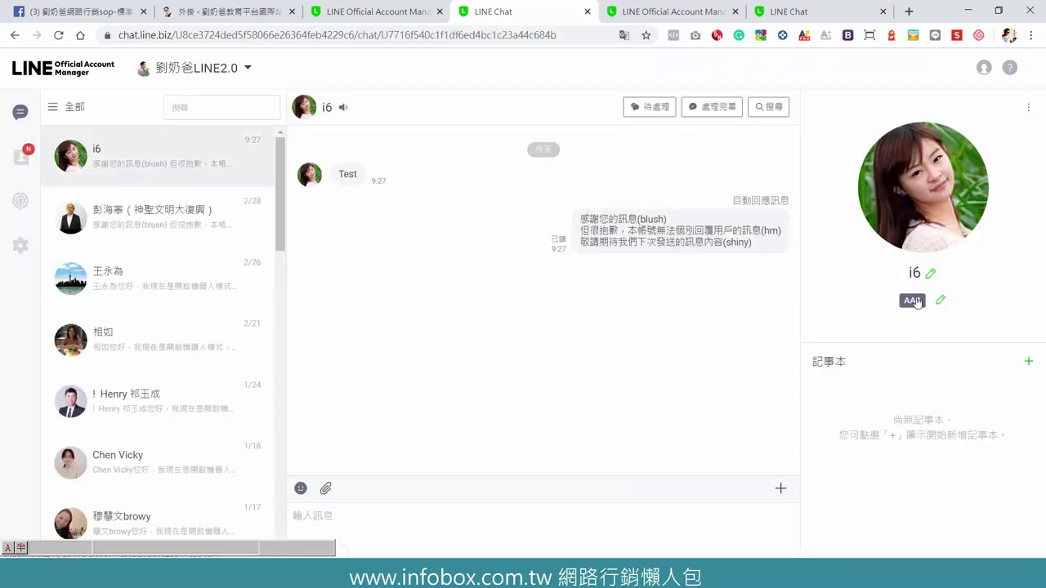